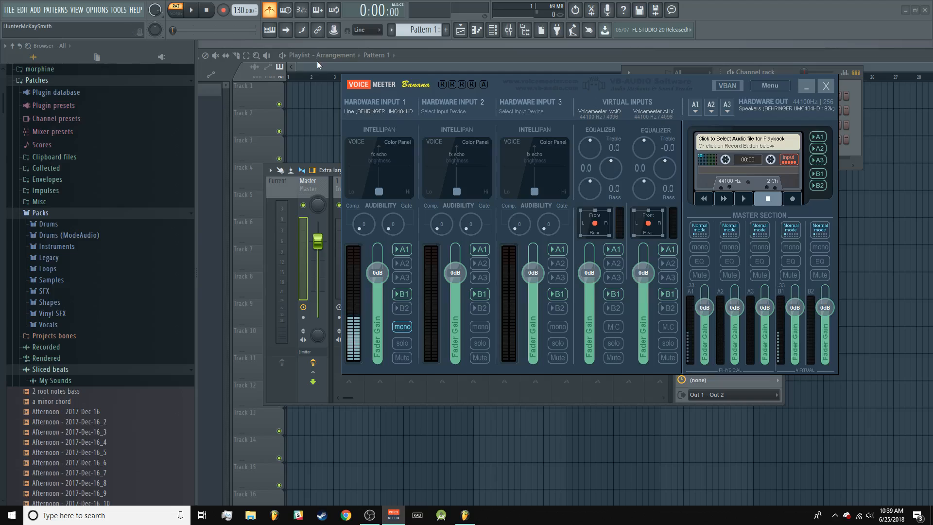
Step: Switch from Voicemeeter to the FL Studio playlist and collapse all expanded folders in the browser
{"action": "key", "text": "space"}
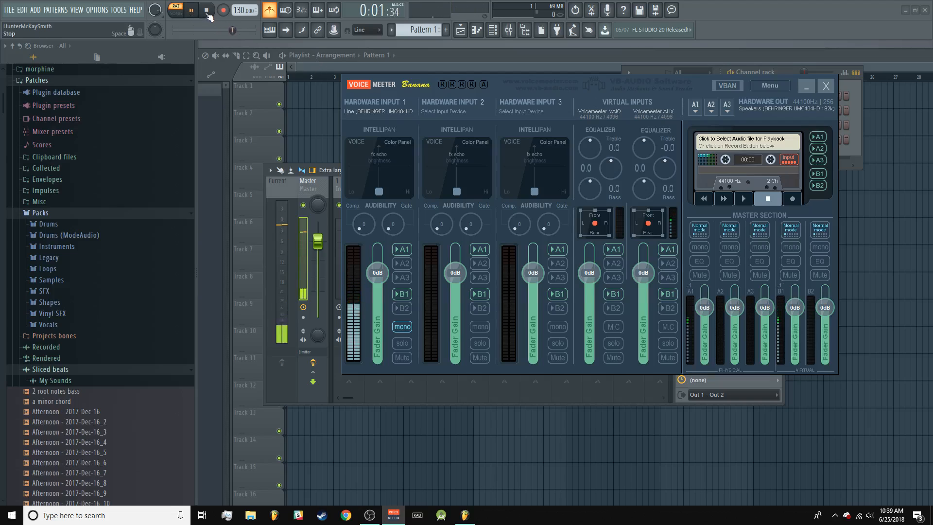
{"action": "left_click", "coordinate": [207, 11]}
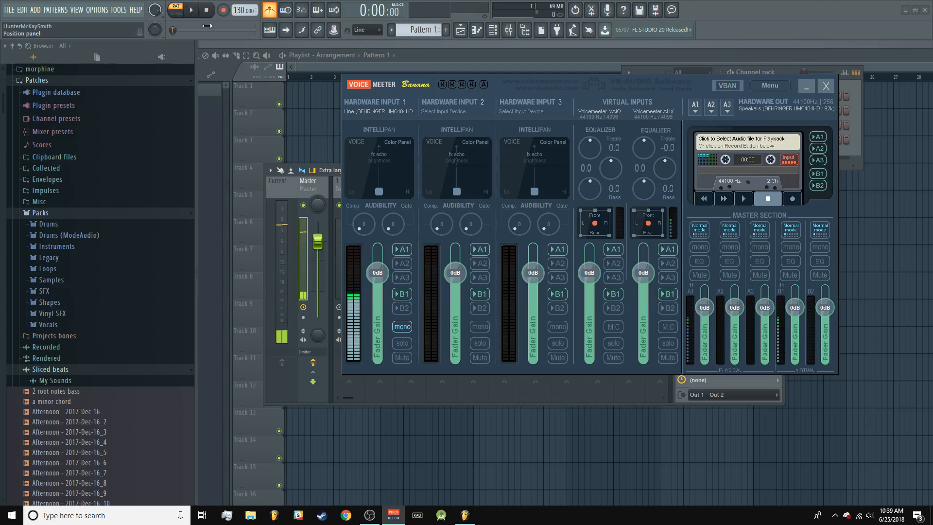
{"action": "left_click", "coordinate": [315, 69]}
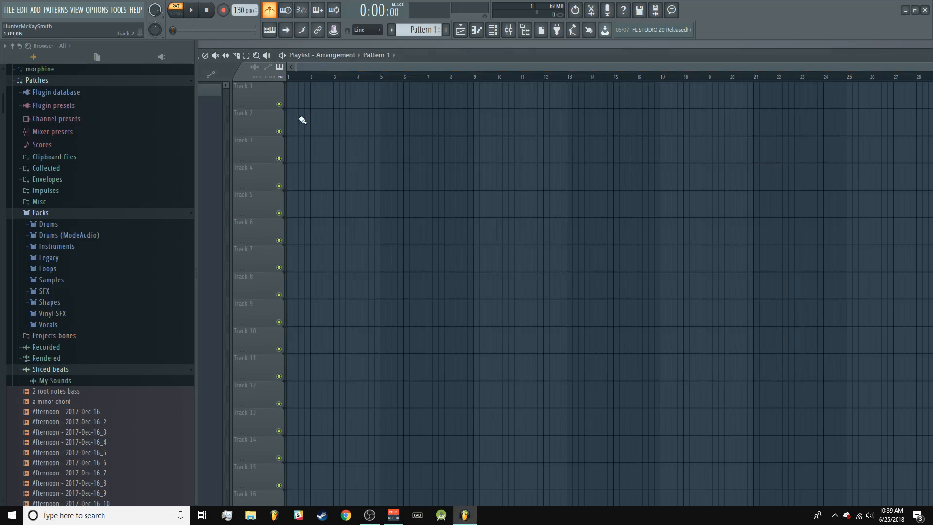
{"action": "left_click", "coordinate": [126, 213]}
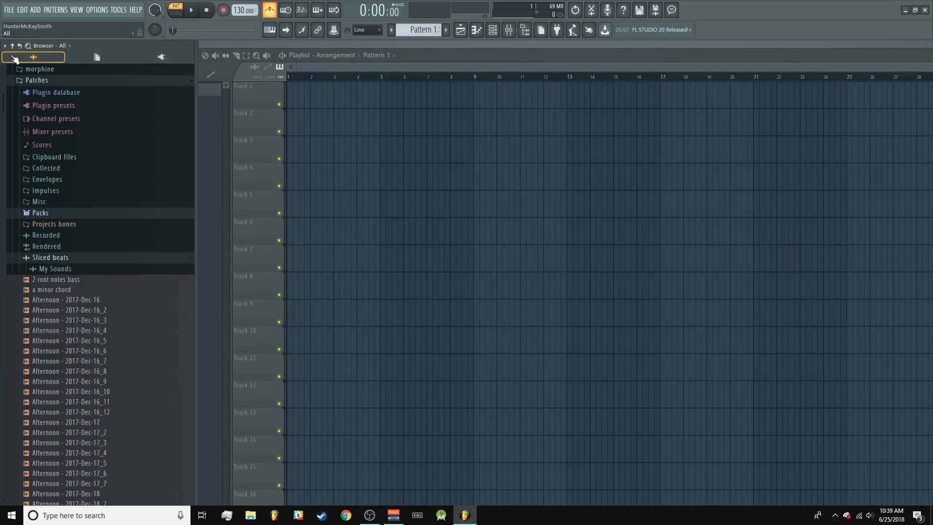
{"action": "left_click", "coordinate": [13, 46]}
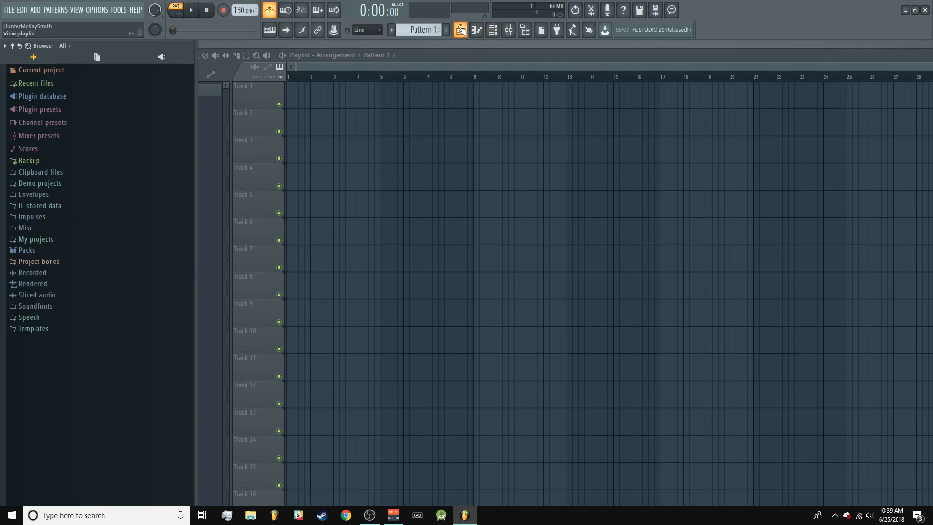
Step: Show the piano roll, bring the channel rack up over it and move the rack to the middle of the workspace
{"action": "left_click", "coordinate": [478, 32]}
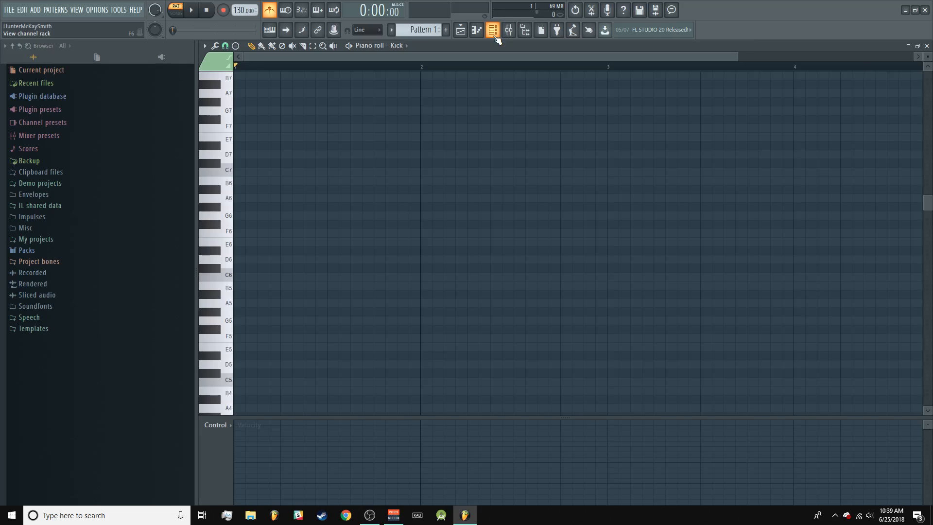
{"action": "left_click", "coordinate": [493, 32]}
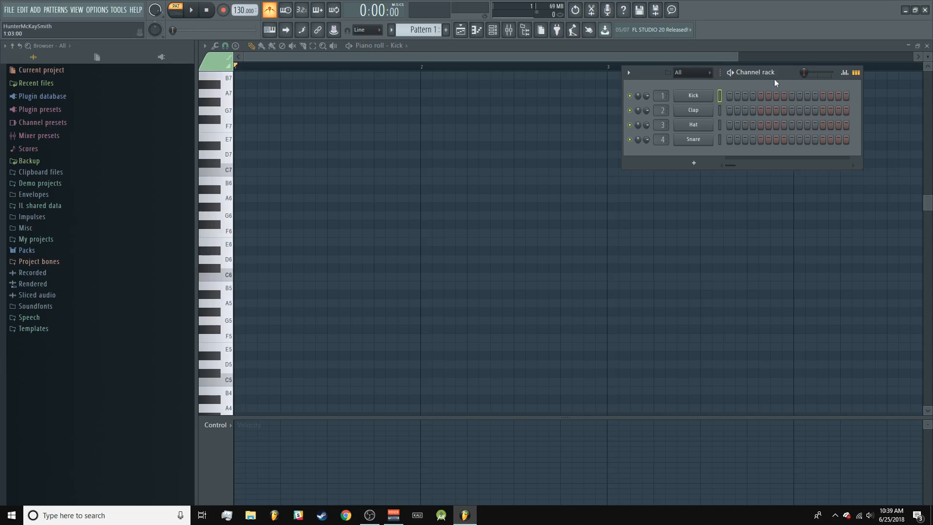
{"action": "left_click_drag", "start_coordinate": [774, 79], "coordinate": [503, 147]}
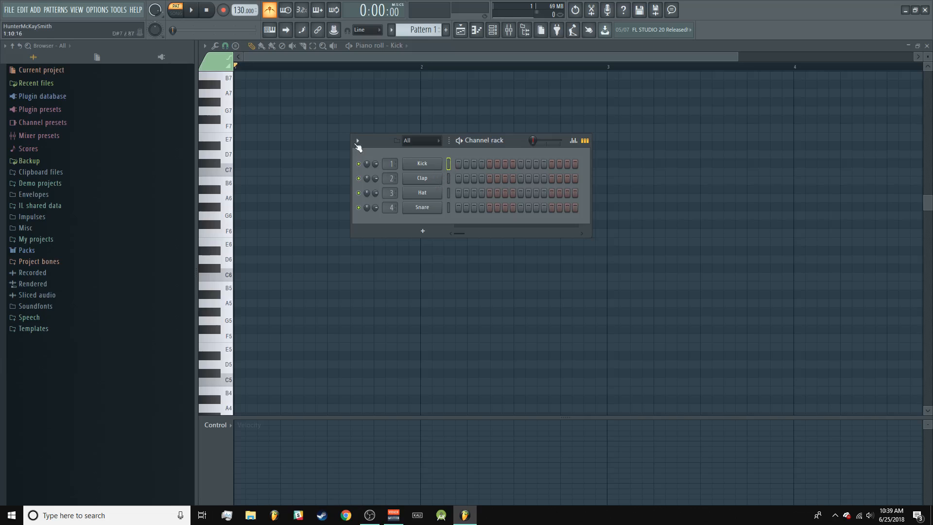
Step: Look through the Minimal project templates available for a new project without loading one
{"action": "left_click", "coordinate": [9, 10]}
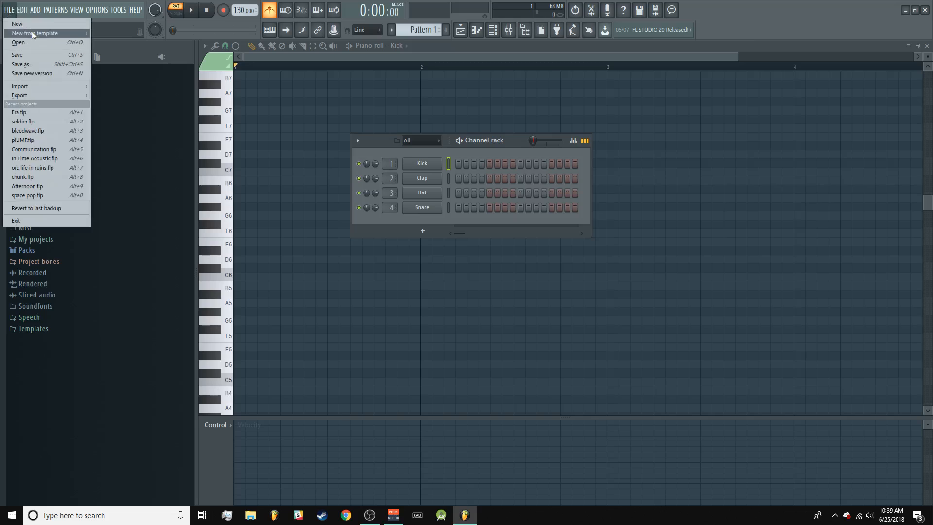
{"action": "mouse_move", "coordinate": [39, 33]}
{"action": "mouse_move", "coordinate": [115, 44]}
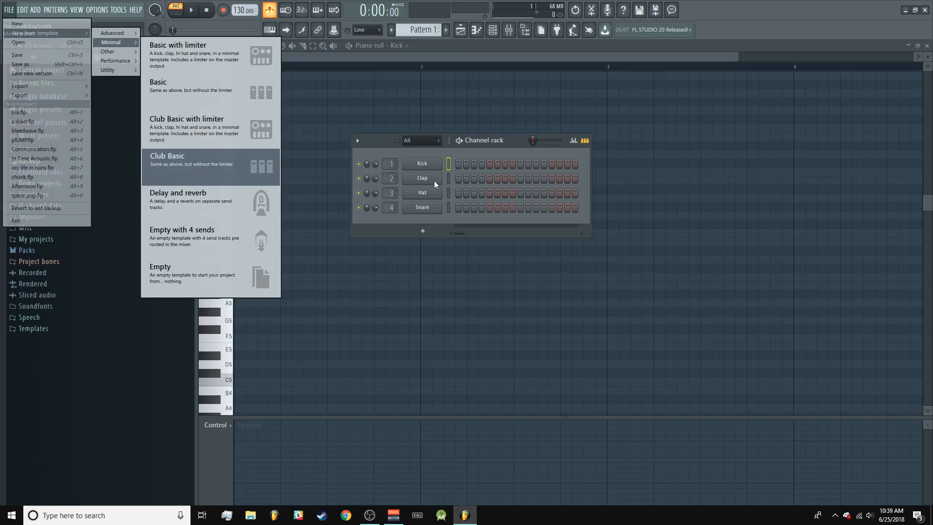
{"action": "left_click", "coordinate": [506, 144]}
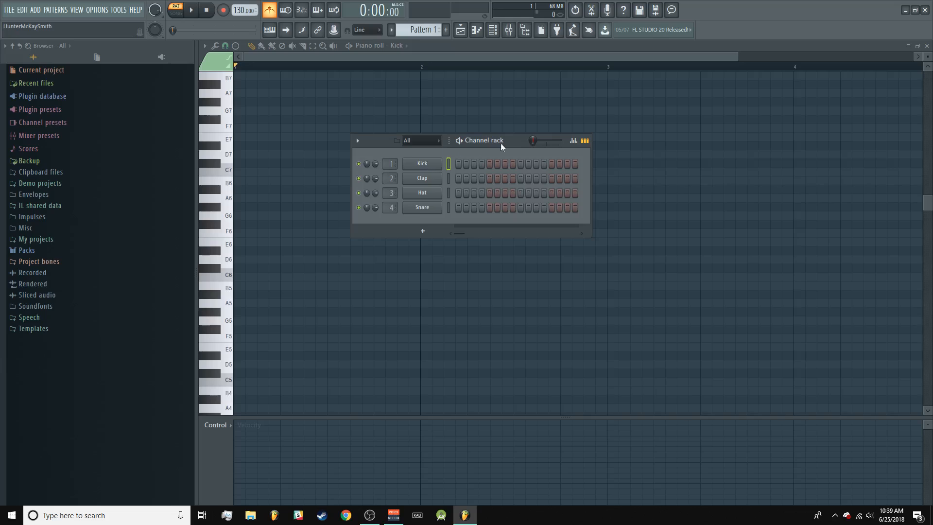
Step: Program kick hits on steps 1, 5, 9 and 13 in the channel rack and play the pattern
{"action": "left_click_drag", "start_coordinate": [500, 144], "coordinate": [518, 123]}
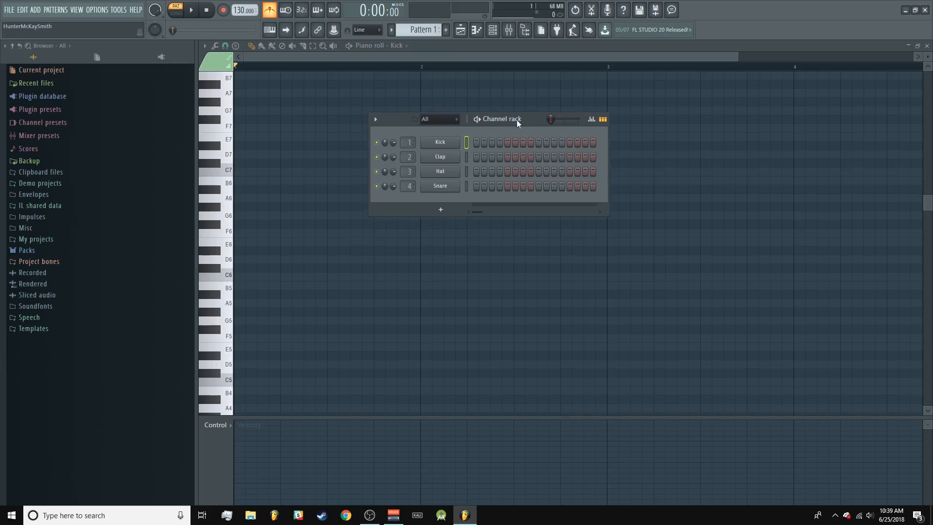
{"action": "left_click", "coordinate": [476, 142]}
{"action": "left_click", "coordinate": [507, 142]}
{"action": "left_click", "coordinate": [538, 143]}
{"action": "left_click", "coordinate": [570, 142]}
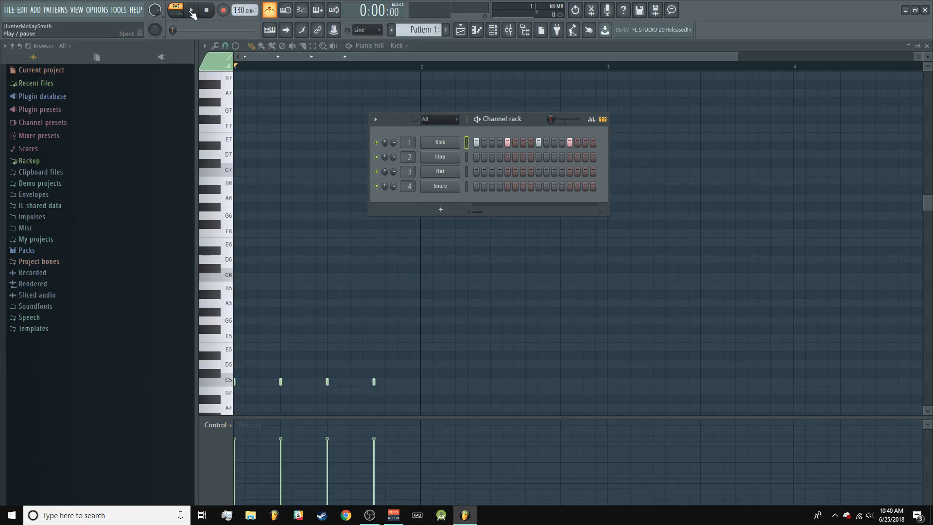
{"action": "left_click", "coordinate": [194, 13]}
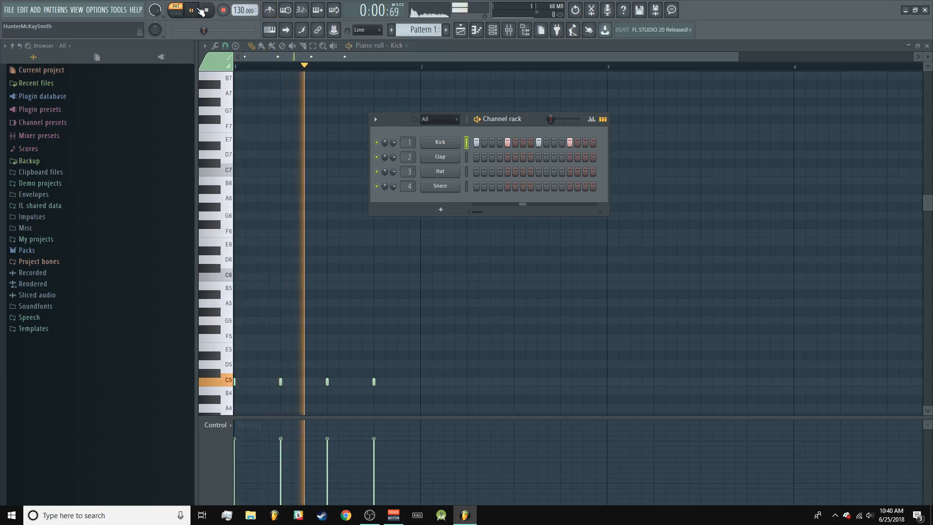
{"action": "key", "text": "space"}
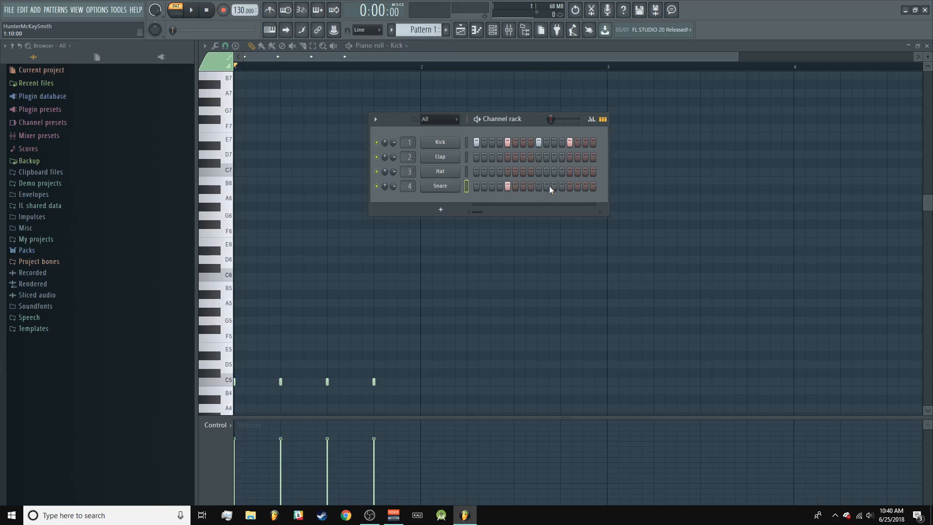
Step: Program snare hits on steps 5 and 13 in the channel rack and play the pattern
{"action": "left_click", "coordinate": [561, 186]}
{"action": "left_click", "coordinate": [562, 186]}
{"action": "left_click", "coordinate": [193, 10]}
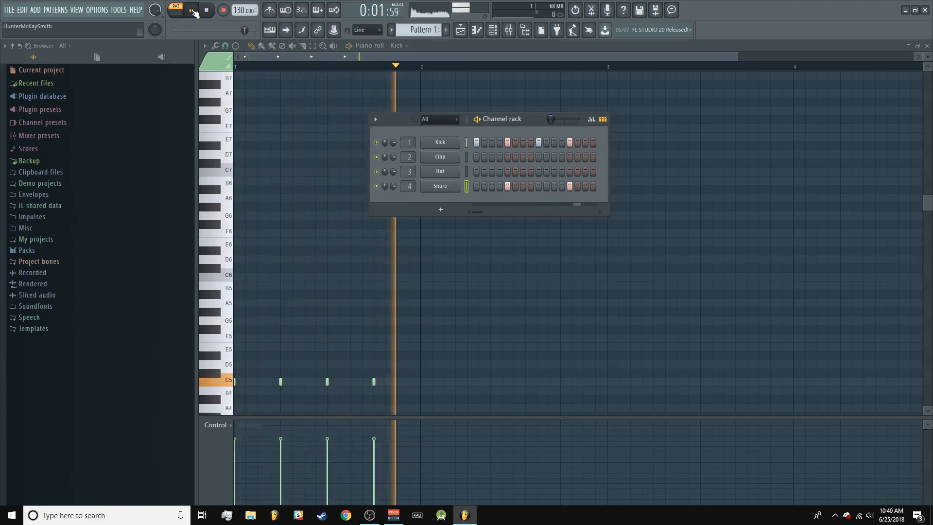
{"action": "left_click", "coordinate": [193, 12]}
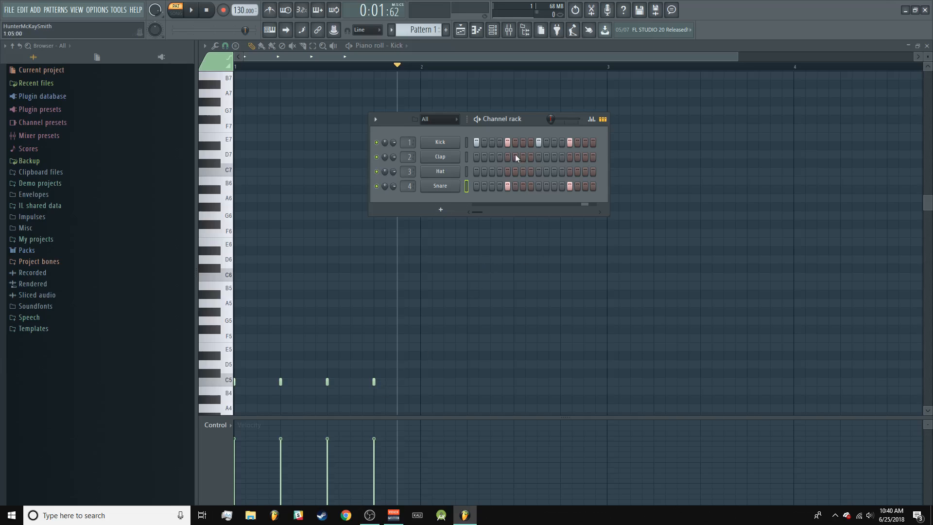
Step: Fill all 16 steps of the Hat channel and play the full drum pattern
{"action": "mouse_move", "coordinate": [609, 168]}
{"action": "left_mouse_down"}
{"action": "mouse_move", "coordinate": [766, 169]}
{"action": "mouse_move", "coordinate": [616, 166]}
{"action": "left_mouse_up"}
{"action": "mouse_move", "coordinate": [553, 120]}
{"action": "left_mouse_down"}
{"action": "mouse_move", "coordinate": [576, 120]}
{"action": "mouse_move", "coordinate": [564, 122]}
{"action": "left_mouse_up"}
{"action": "left_click_drag", "start_coordinate": [476, 173], "coordinate": [593, 172]}
{"action": "left_click", "coordinate": [192, 11]}
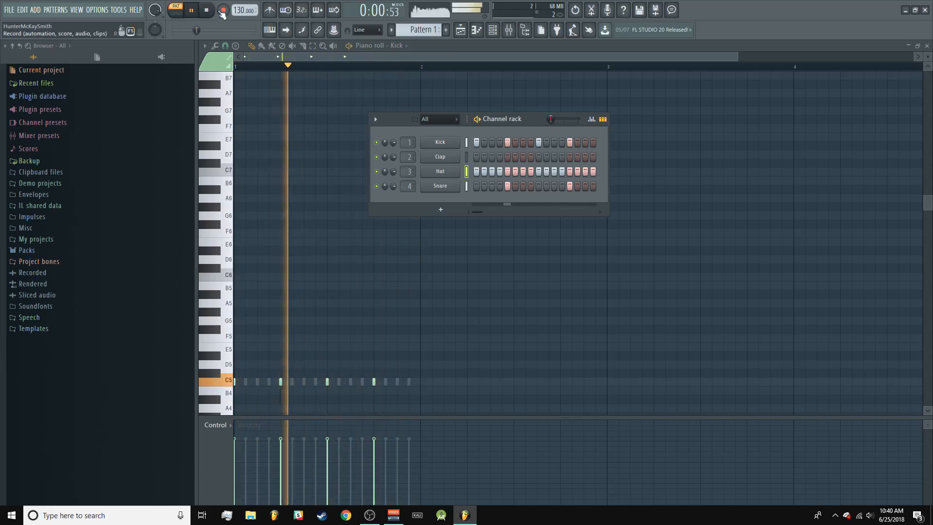
{"action": "left_click", "coordinate": [207, 10]}
{"action": "mouse_move", "coordinate": [546, 120]}
{"action": "left_mouse_down"}
{"action": "mouse_move", "coordinate": [556, 121]}
{"action": "mouse_move", "coordinate": [559, 108]}
{"action": "mouse_move", "coordinate": [585, 120]}
{"action": "mouse_move", "coordinate": [561, 120]}
{"action": "left_mouse_up"}
{"action": "key", "text": "space"}
{"action": "key", "text": "space"}
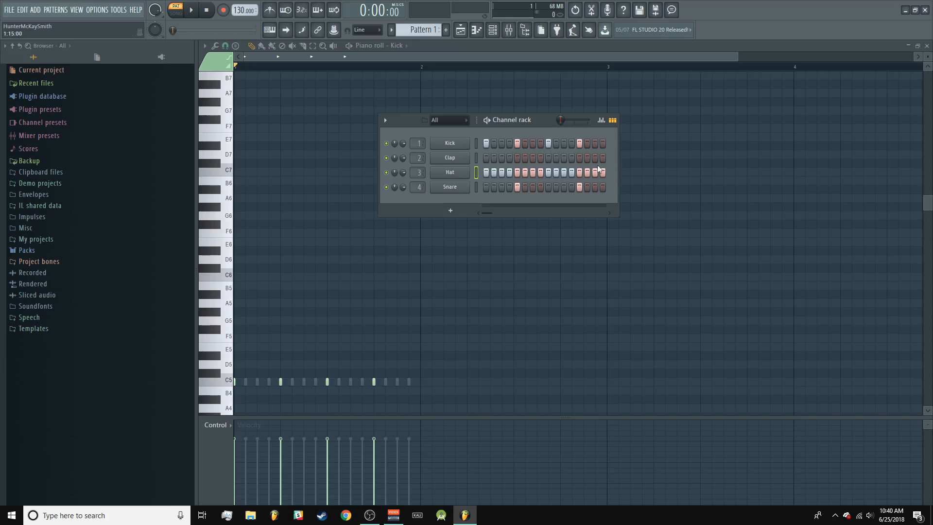
Step: Clear every hat, snare and kick step from Pattern 1 and hide the channel rack
{"action": "left_click_drag", "start_coordinate": [605, 174], "coordinate": [471, 173]}
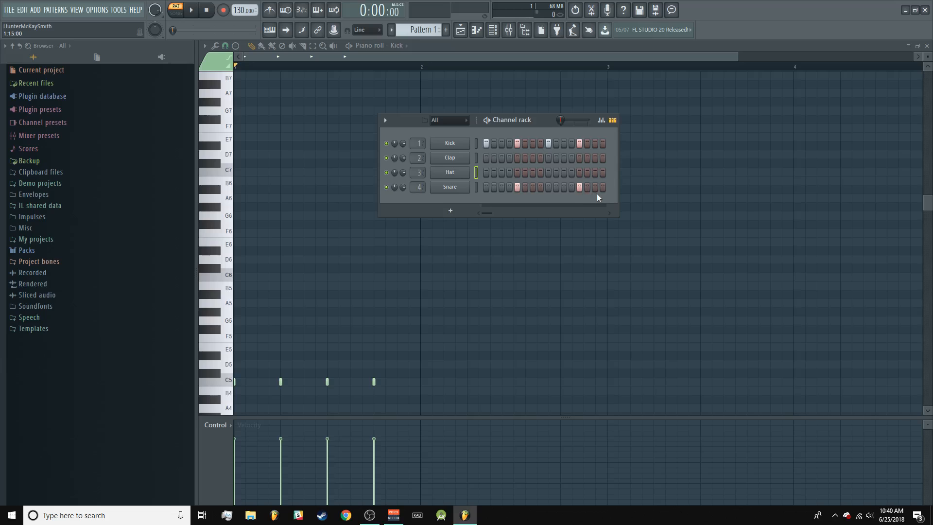
{"action": "left_click_drag", "start_coordinate": [603, 143], "coordinate": [476, 139]}
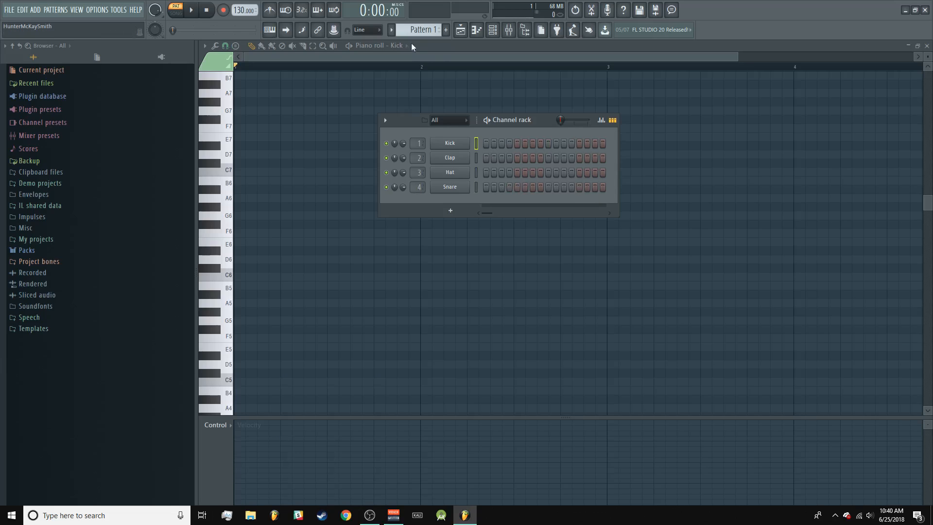
{"action": "key", "text": "F6"}
Step: Audition the kick at a high and a low pitch on the piano roll keyboard, using C7 and F2
{"action": "scroll", "coordinate": [261, 250], "scroll_direction": "down", "scroll_amount": 4}
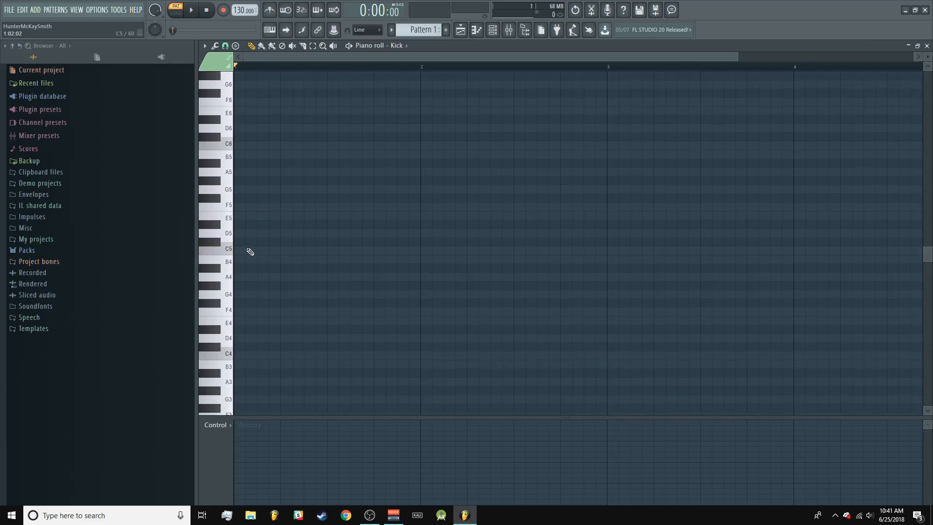
{"action": "scroll", "coordinate": [254, 265], "scroll_direction": "up", "scroll_amount": 2}
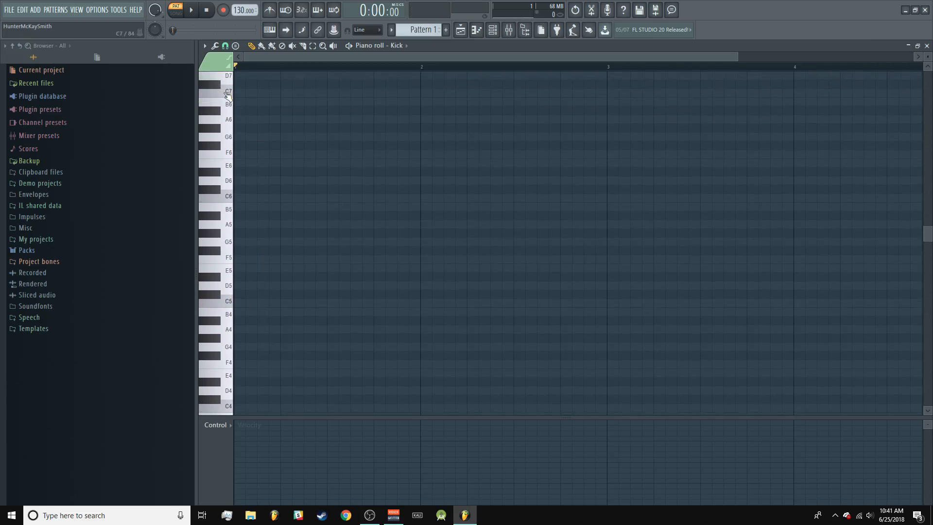
{"action": "left_click", "coordinate": [228, 94]}
{"action": "scroll", "coordinate": [307, 223], "scroll_direction": "down", "scroll_amount": 6}
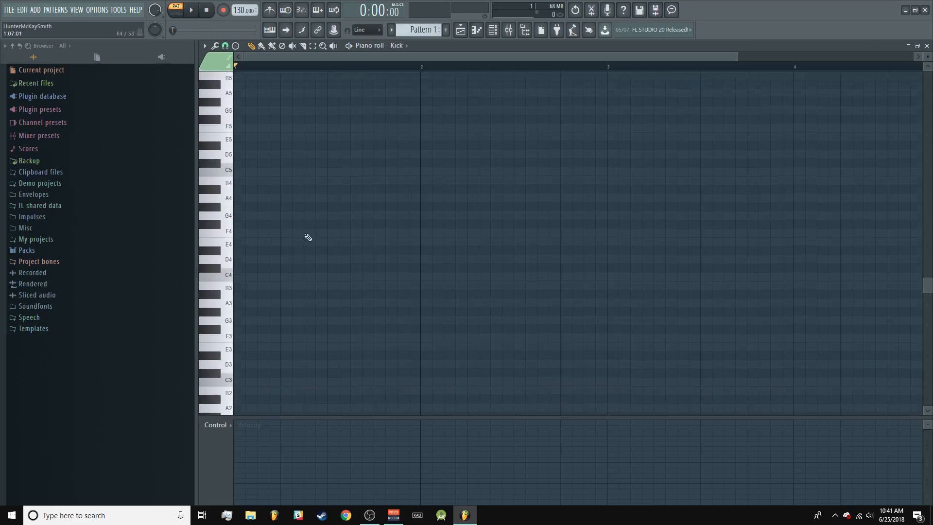
{"action": "scroll", "coordinate": [286, 257], "scroll_direction": "down", "scroll_amount": 2}
{"action": "left_click", "coordinate": [234, 341]}
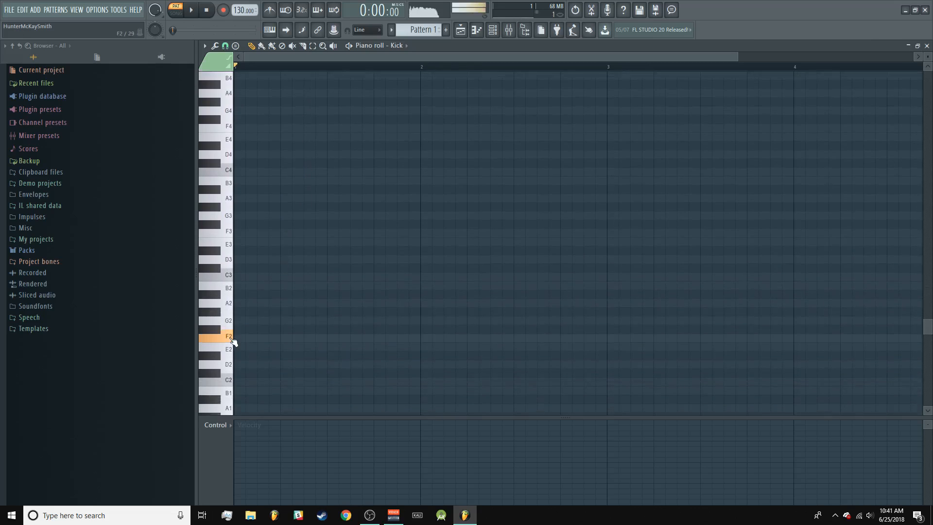
Step: Draw four kick notes at C5 on the beats of bar 1, remove the extra one in bar 2, and play the pattern
{"action": "scroll", "coordinate": [313, 264], "scroll_direction": "up", "scroll_amount": 10}
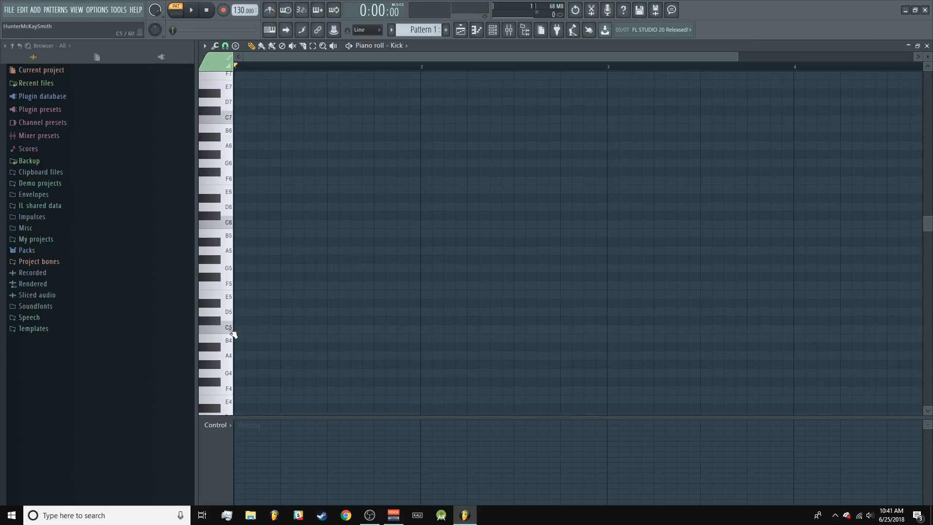
{"action": "left_click", "coordinate": [239, 330]}
{"action": "left_click", "coordinate": [288, 330]}
{"action": "left_click", "coordinate": [335, 330]}
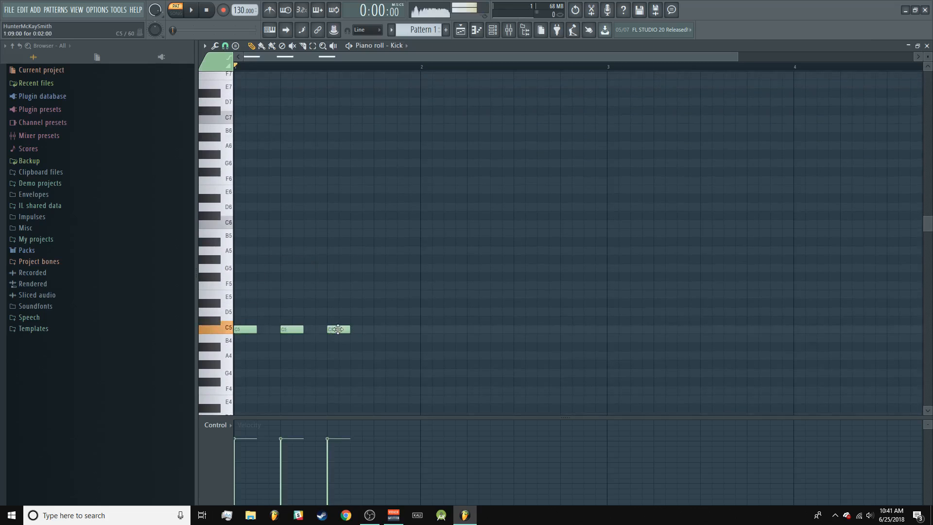
{"action": "left_click", "coordinate": [383, 329]}
{"action": "left_click", "coordinate": [429, 330]}
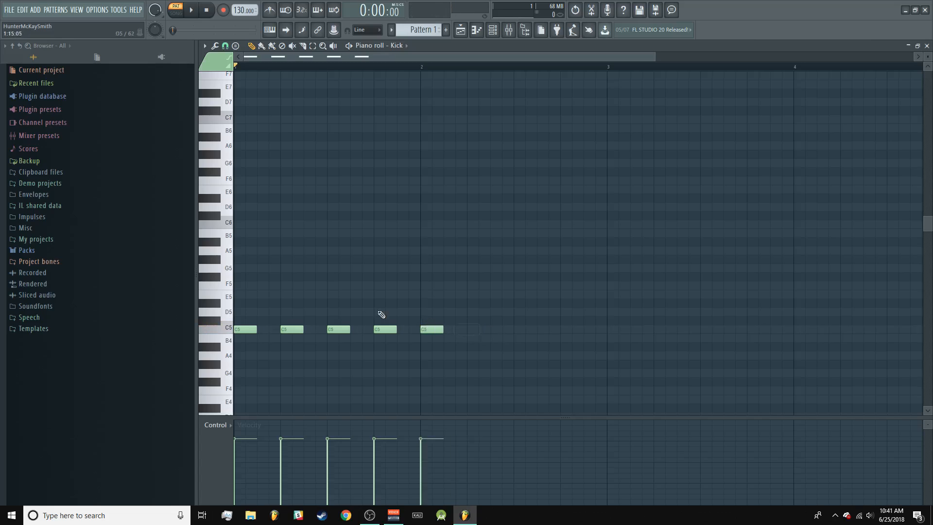
{"action": "right_click", "coordinate": [437, 329]}
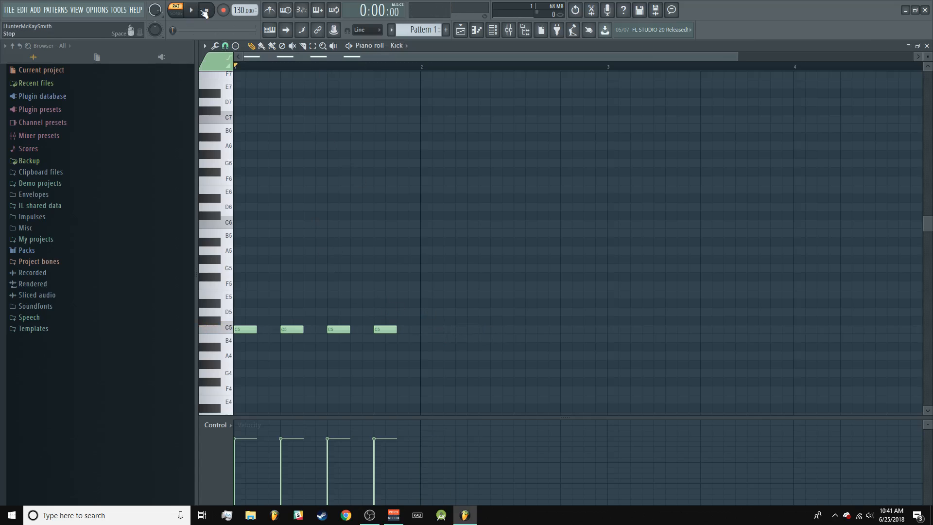
{"action": "key", "text": "space"}
{"action": "key", "text": "space"}
Step: Switch the piano roll to the Snare channel and draw C5 notes on beats 2 and 4 of bar 1
{"action": "left_click", "coordinate": [407, 46]}
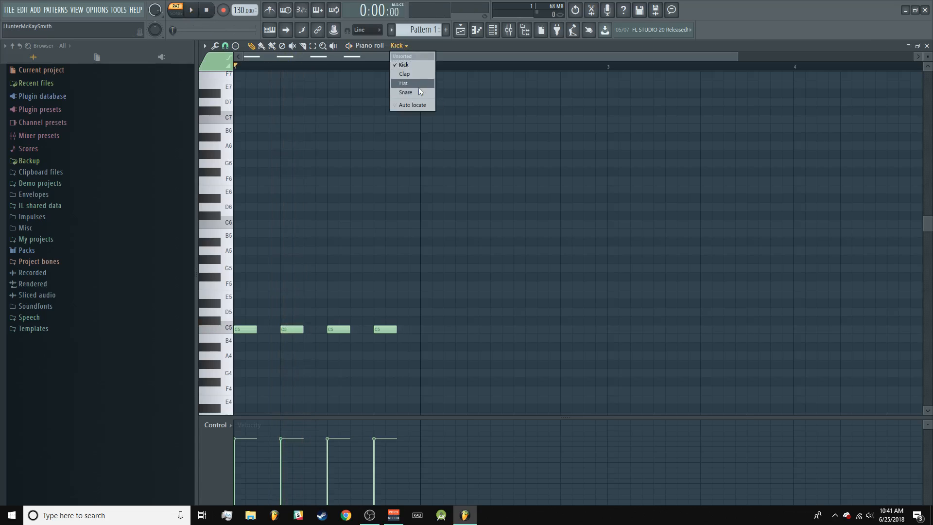
{"action": "left_click", "coordinate": [406, 92]}
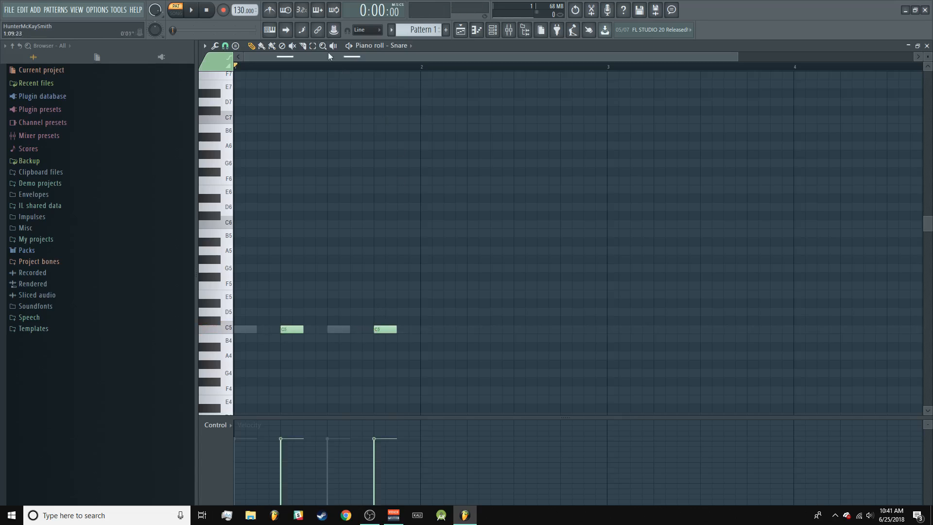
Step: Return to the Kick channel, delete and redraw its C5 note on beat 3, and play the pattern
{"action": "right_click", "coordinate": [347, 333]}
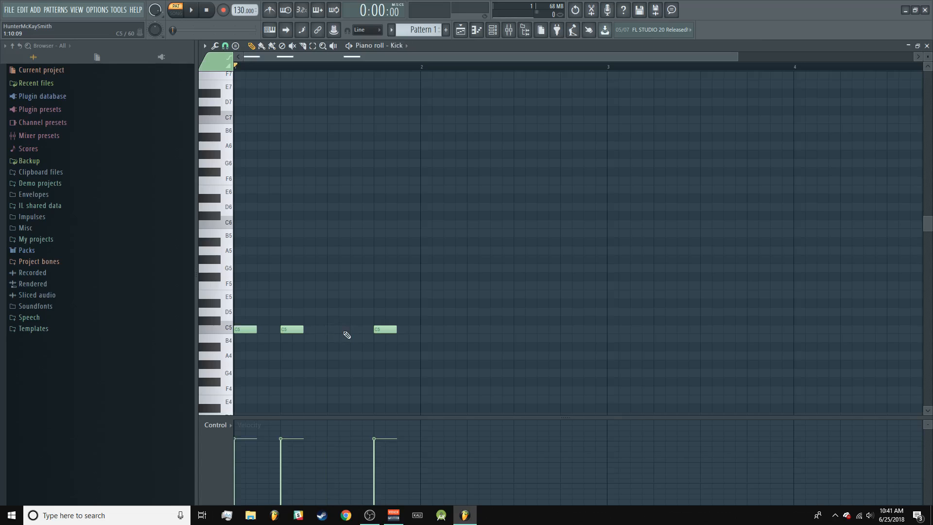
{"action": "left_click", "coordinate": [347, 334]}
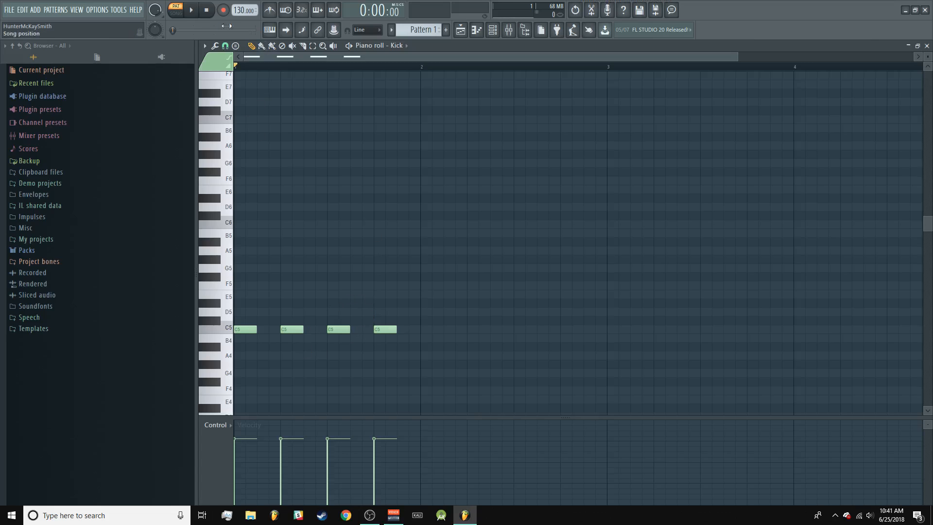
{"action": "left_click", "coordinate": [200, 14]}
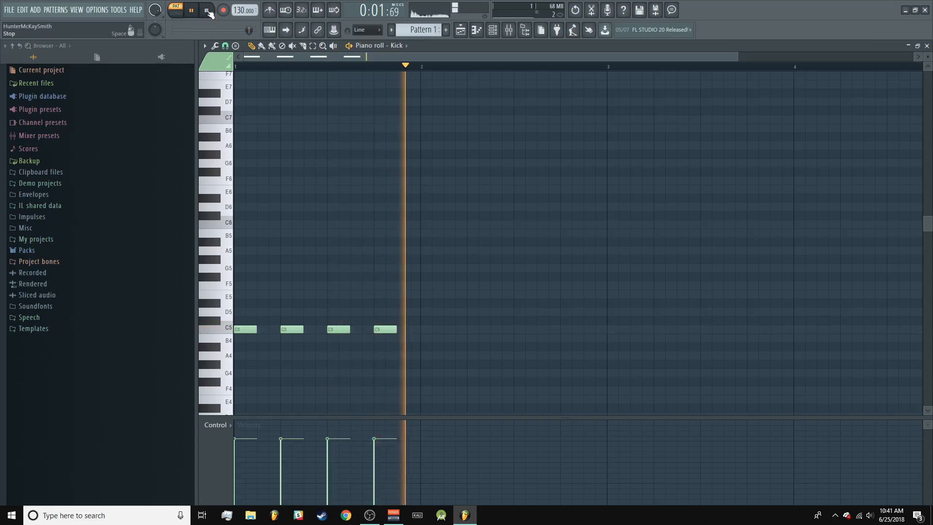
{"action": "key", "text": "space"}
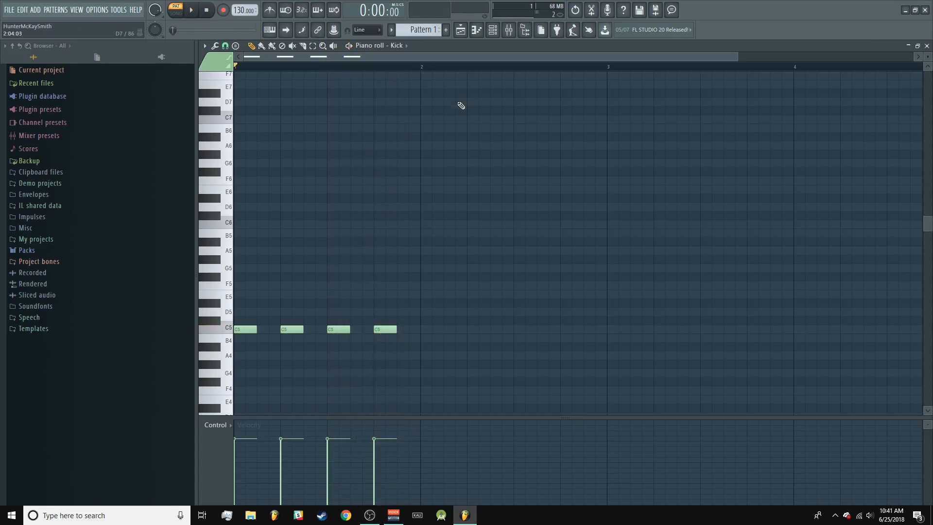
Step: Delete all four kick notes in the piano roll, and delete both notes on the Snare channel as well
{"action": "right_click", "coordinate": [387, 332]}
{"action": "right_click", "coordinate": [338, 331]}
{"action": "right_click", "coordinate": [287, 332]}
{"action": "right_click", "coordinate": [245, 331]}
{"action": "right_click", "coordinate": [297, 331]}
{"action": "right_click", "coordinate": [297, 332]}
{"action": "right_click", "coordinate": [297, 331]}
{"action": "right_click", "coordinate": [393, 332]}
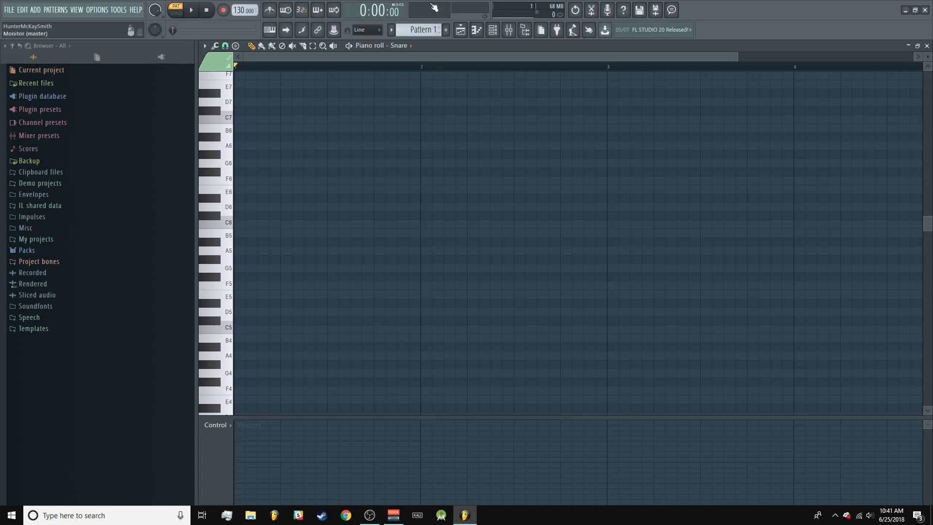
Step: Bring up the playlist with the channel rack, open the Kick channel's settings, and arrange the two windows side by side
{"action": "left_click", "coordinate": [460, 30]}
{"action": "left_click", "coordinate": [493, 30]}
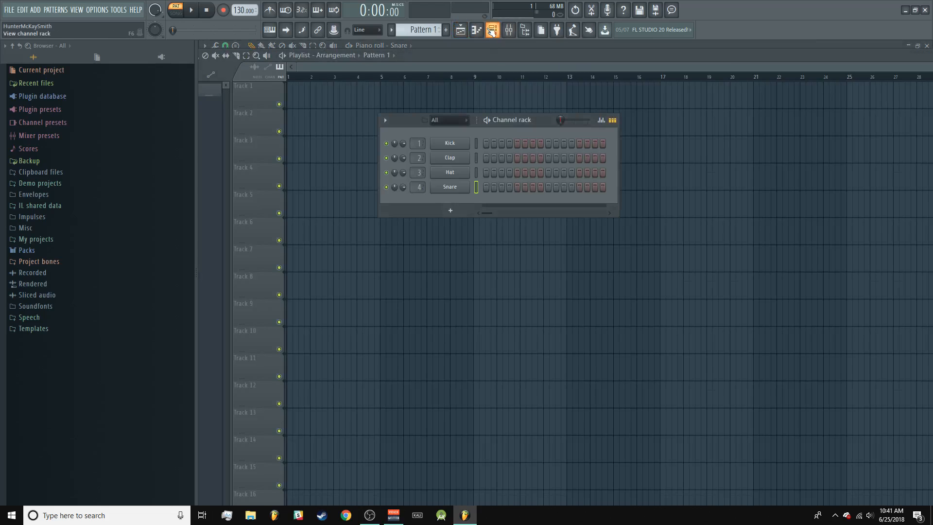
{"action": "left_click", "coordinate": [456, 146]}
{"action": "left_click_drag", "start_coordinate": [549, 121], "coordinate": [724, 115]}
{"action": "left_click_drag", "start_coordinate": [440, 122], "coordinate": [512, 154]}
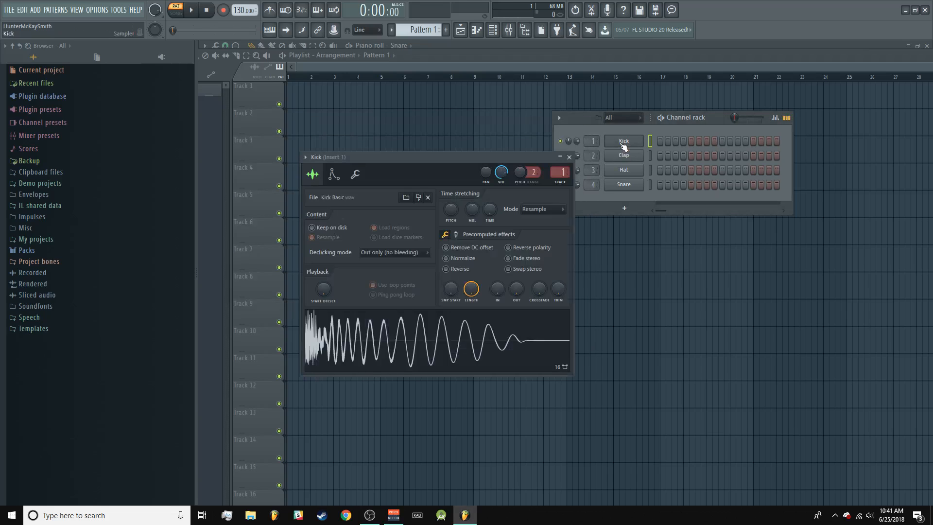
Step: Place the Kick channel's sample in the playlist as an audio clip at the start of bar 1 on Track 1
{"action": "left_click_drag", "start_coordinate": [441, 299], "coordinate": [412, 97]}
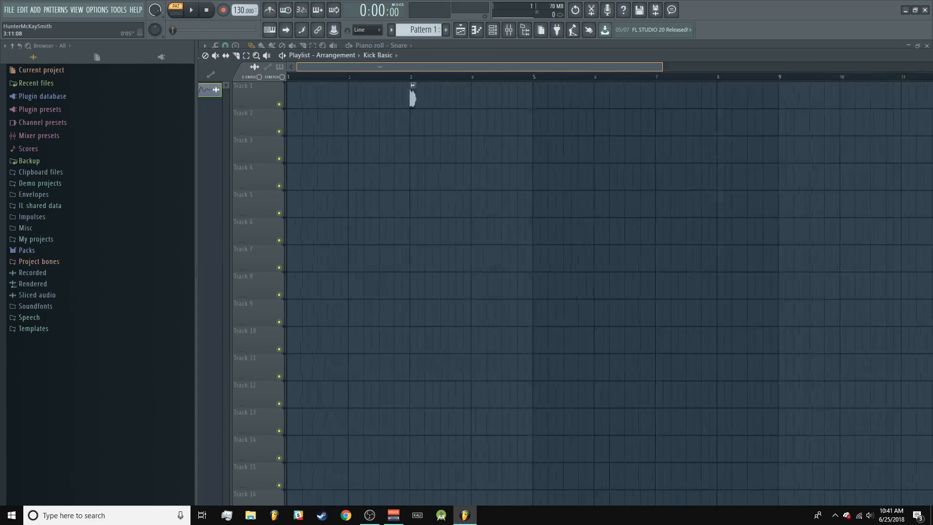
{"action": "left_click_drag", "start_coordinate": [663, 67], "coordinate": [520, 67]}
{"action": "left_click_drag", "start_coordinate": [617, 100], "coordinate": [211, 108]}
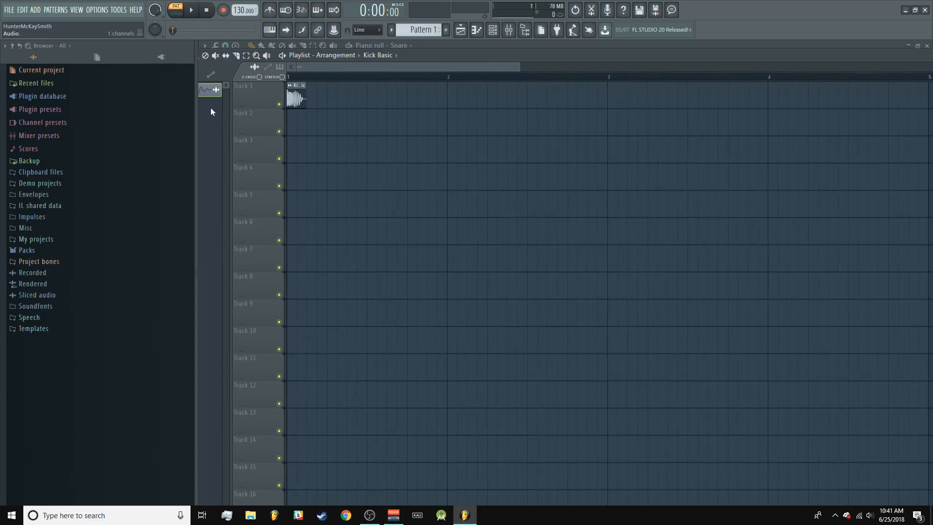
Step: List all channels in the channel rack and compare the settings of the Kick channel with those of the Kick Basic audio clip
{"action": "left_click", "coordinate": [492, 30]}
{"action": "left_click", "coordinate": [634, 118]}
{"action": "left_click", "coordinate": [634, 128]}
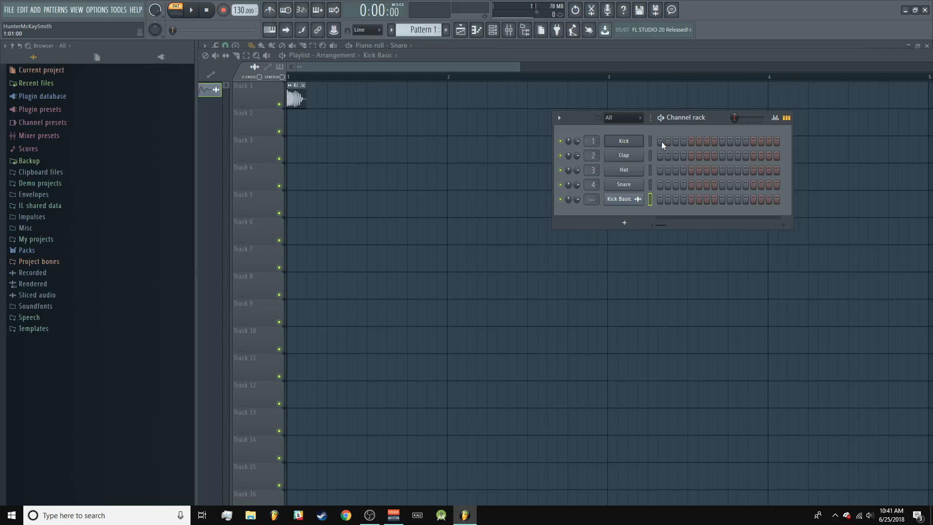
{"action": "left_click", "coordinate": [635, 145]}
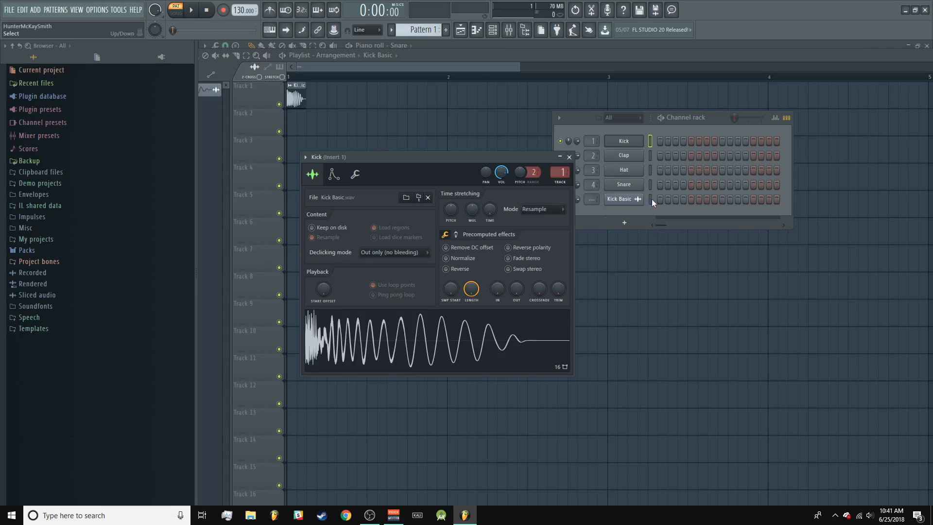
{"action": "left_click", "coordinate": [630, 203]}
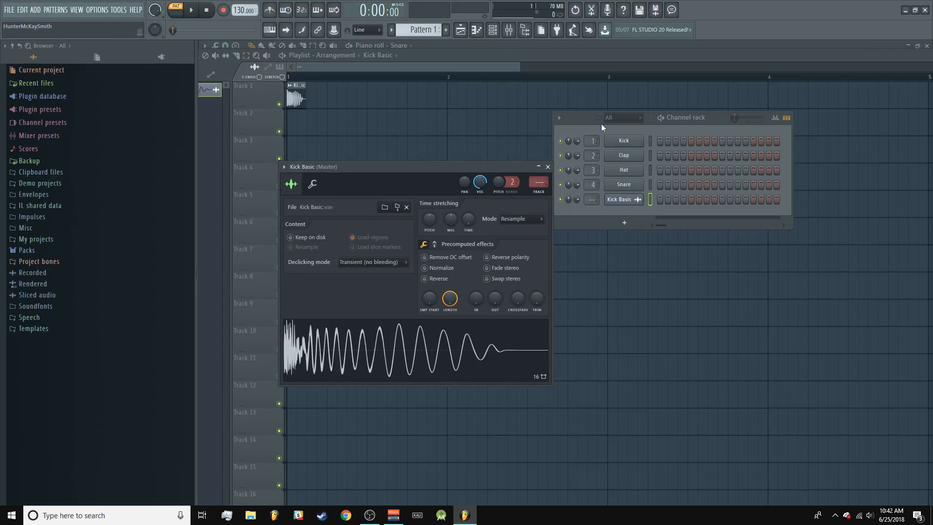
{"action": "left_click", "coordinate": [617, 145]}
{"action": "left_click", "coordinate": [627, 187]}
{"action": "left_click", "coordinate": [629, 197]}
Step: Place the Clap channel's sample as an audio clip in bar 1 of Track 3 and bring back the channel rack
{"action": "left_click", "coordinate": [625, 159]}
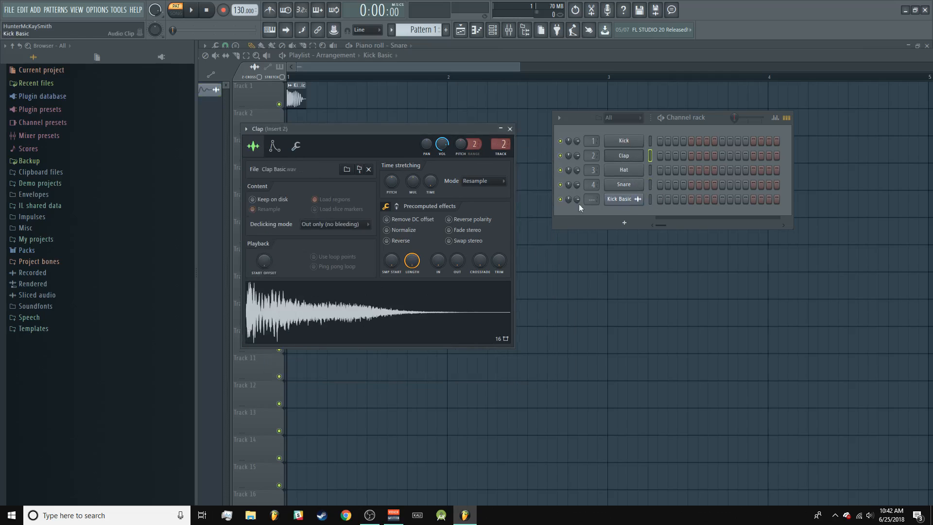
{"action": "left_click_drag", "start_coordinate": [384, 313], "coordinate": [395, 175]}
{"action": "left_click", "coordinate": [509, 30]}
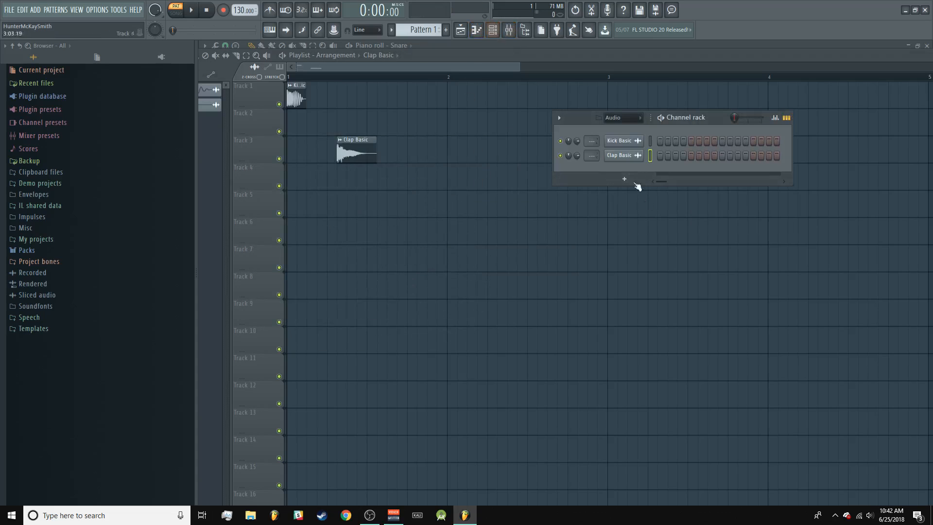
Step: Switch the channel rack from audio clips to all channels, and view and close the Clap channel's settings
{"action": "left_click_drag", "start_coordinate": [628, 146], "coordinate": [624, 119]}
{"action": "right_click", "coordinate": [635, 120]}
{"action": "left_click", "coordinate": [497, 33]}
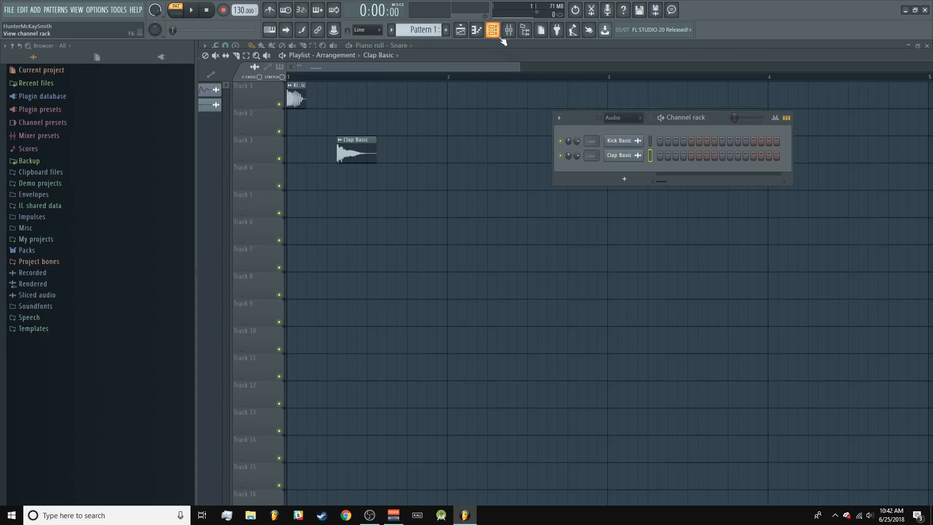
{"action": "left_click", "coordinate": [625, 117]}
{"action": "left_click", "coordinate": [634, 129]}
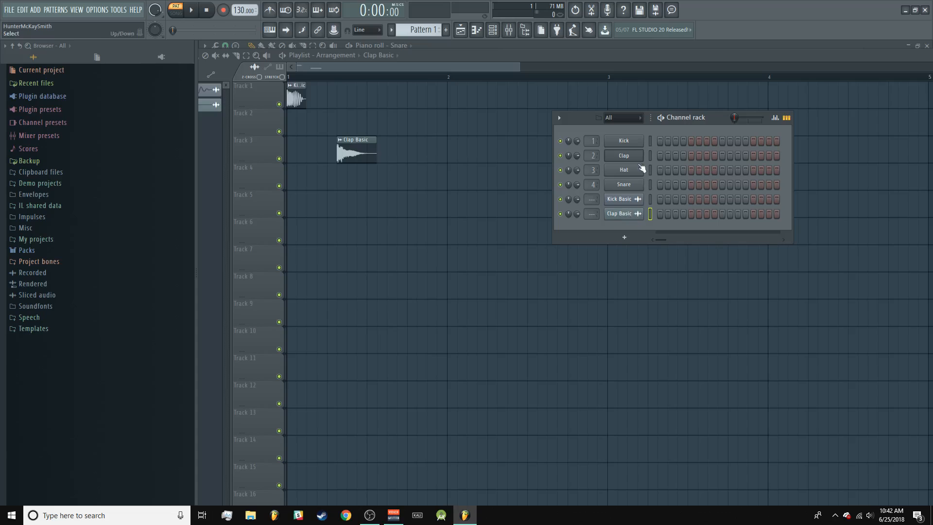
{"action": "left_click", "coordinate": [624, 156]}
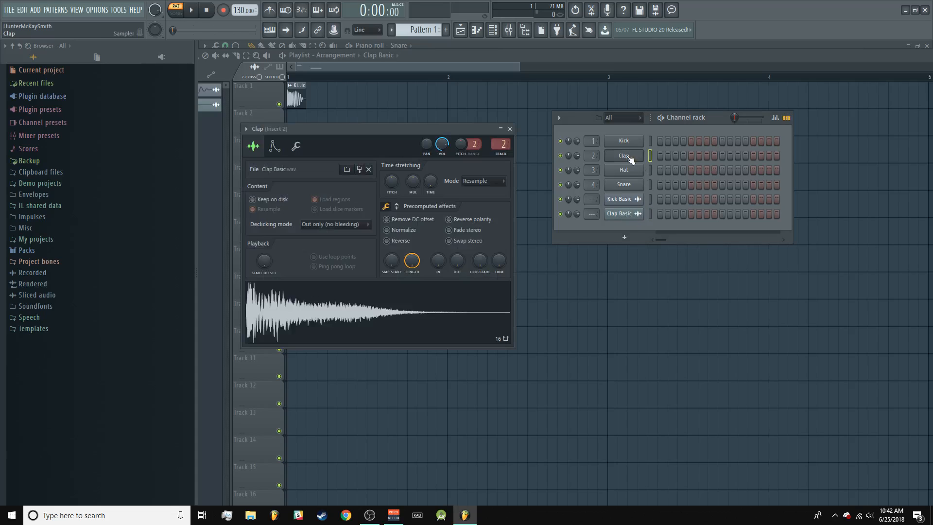
{"action": "left_click", "coordinate": [509, 129]}
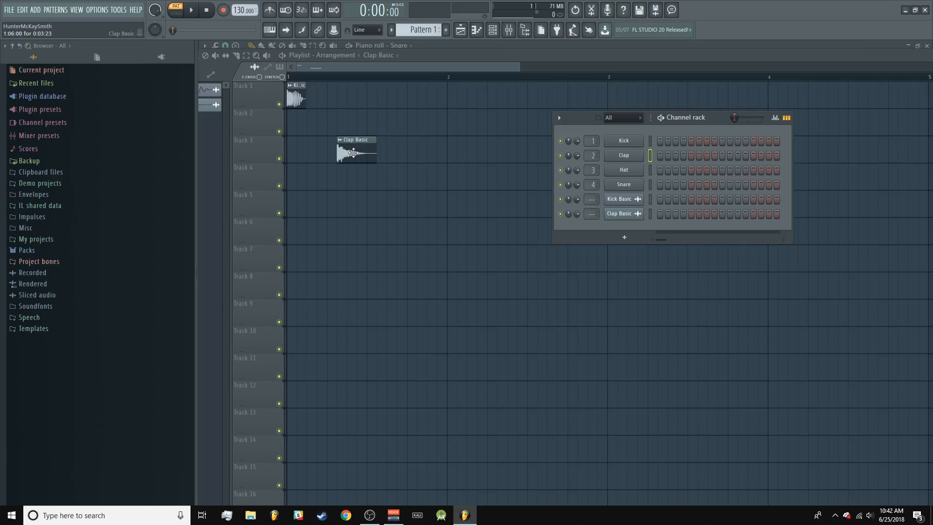
Step: Move the Clap clip to beat 2, add Kick clips on beats 2, 3 and 4, and add a Clap clip on beat 4
{"action": "left_click_drag", "start_coordinate": [353, 153], "coordinate": [344, 153]}
{"action": "left_click", "coordinate": [300, 95]}
{"action": "left_click", "coordinate": [335, 99]}
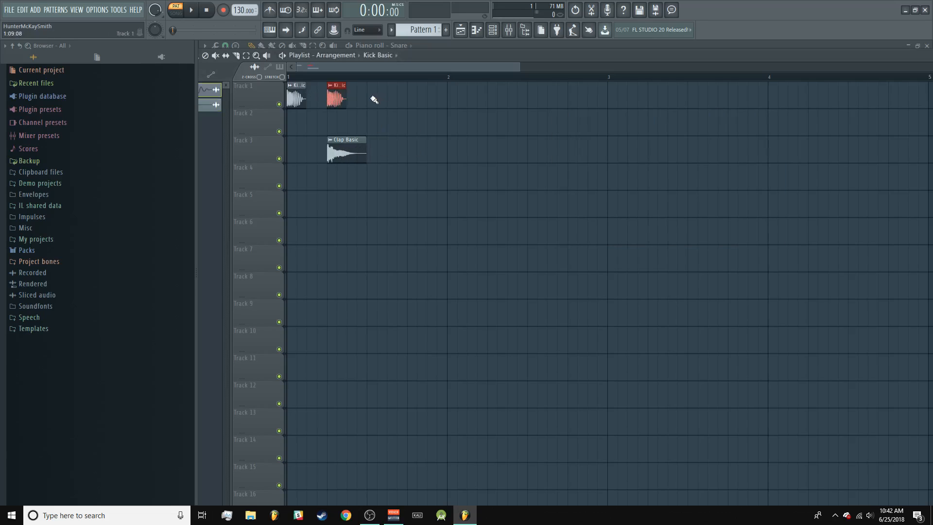
{"action": "left_click", "coordinate": [375, 99]}
{"action": "left_click", "coordinate": [414, 99]}
{"action": "left_click", "coordinate": [347, 155]}
{"action": "left_click", "coordinate": [417, 151]}
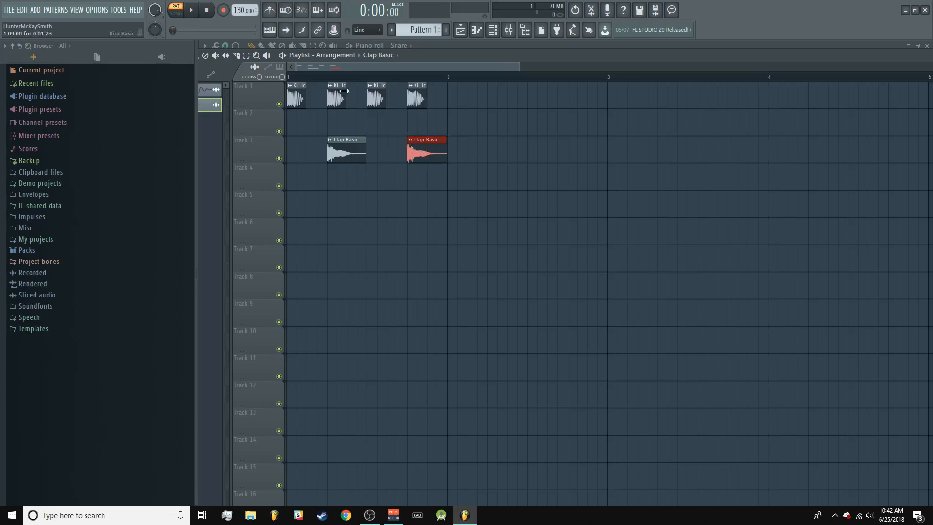
Step: Switch playback from pattern to song mode and show the channel rack over the playlist clips
{"action": "left_click", "coordinate": [191, 10]}
{"action": "left_click", "coordinate": [175, 10]}
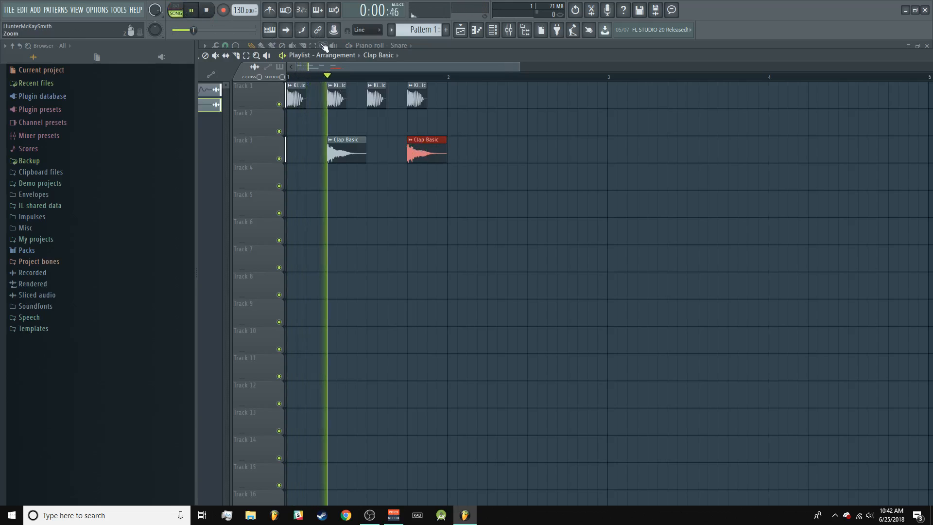
{"action": "left_click", "coordinate": [508, 30]}
{"action": "left_click_drag", "start_coordinate": [518, 67], "coordinate": [373, 67]}
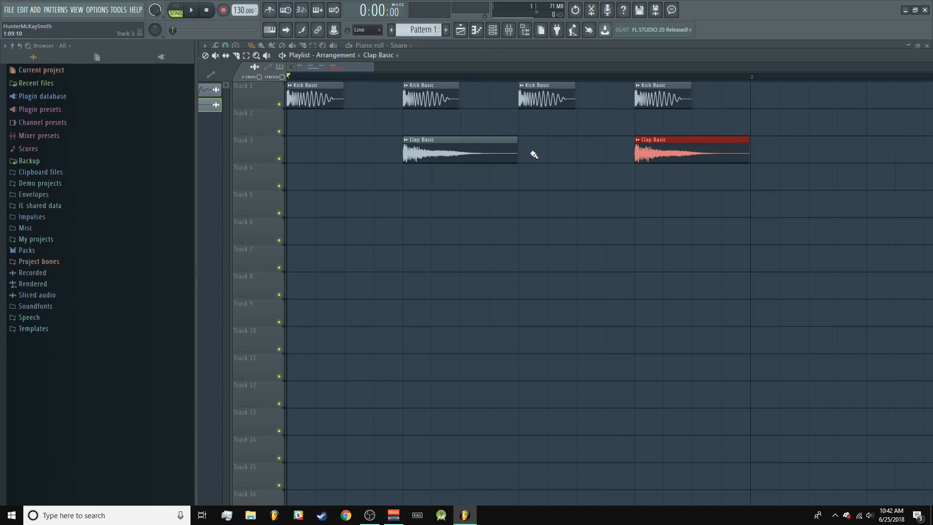
{"action": "left_click", "coordinate": [492, 30]}
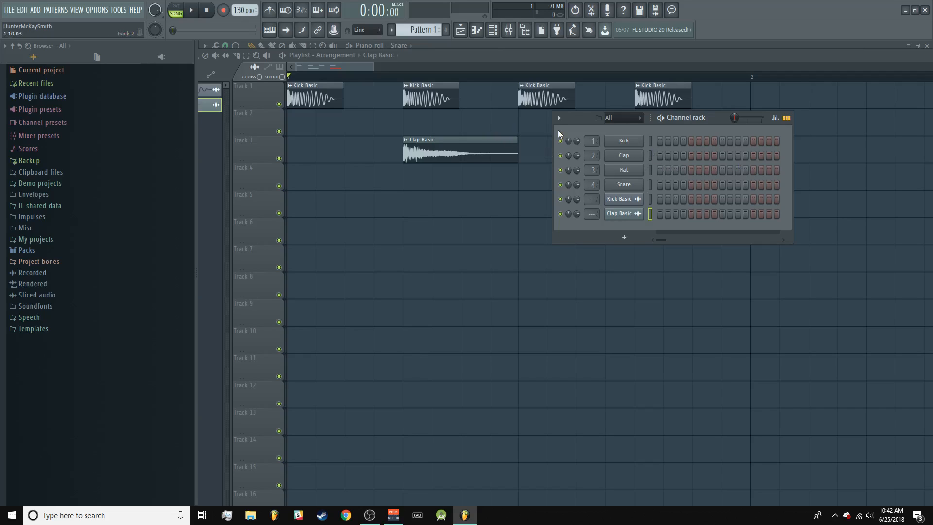
Step: Delete all the Clap Basic and Kick Basic clips from Tracks 3 and 1 of the playlist
{"action": "left_click_drag", "start_coordinate": [373, 67], "coordinate": [443, 67]}
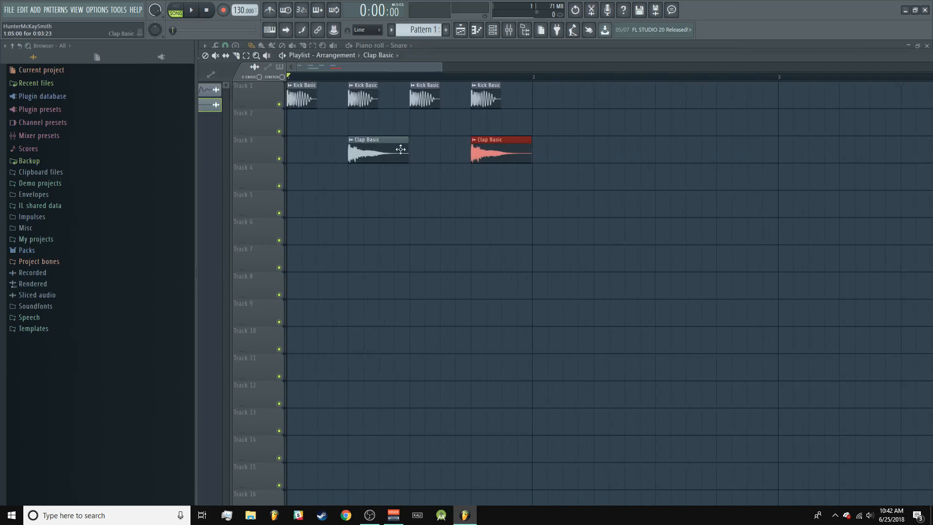
{"action": "right_click", "coordinate": [400, 148]}
{"action": "right_click", "coordinate": [478, 148]}
{"action": "right_click", "coordinate": [479, 103]}
{"action": "right_click", "coordinate": [428, 103]}
{"action": "right_click", "coordinate": [374, 103]}
{"action": "right_click", "coordinate": [313, 98], "text": "alt"}
{"action": "right_click", "coordinate": [313, 98]}
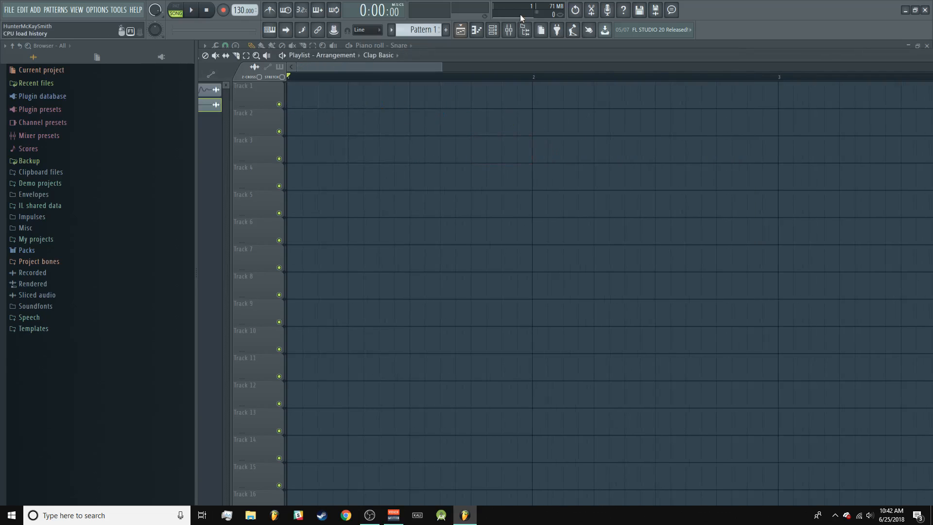
Step: Show the channel rack, and hide the browser and bring it back
{"action": "left_click", "coordinate": [492, 29]}
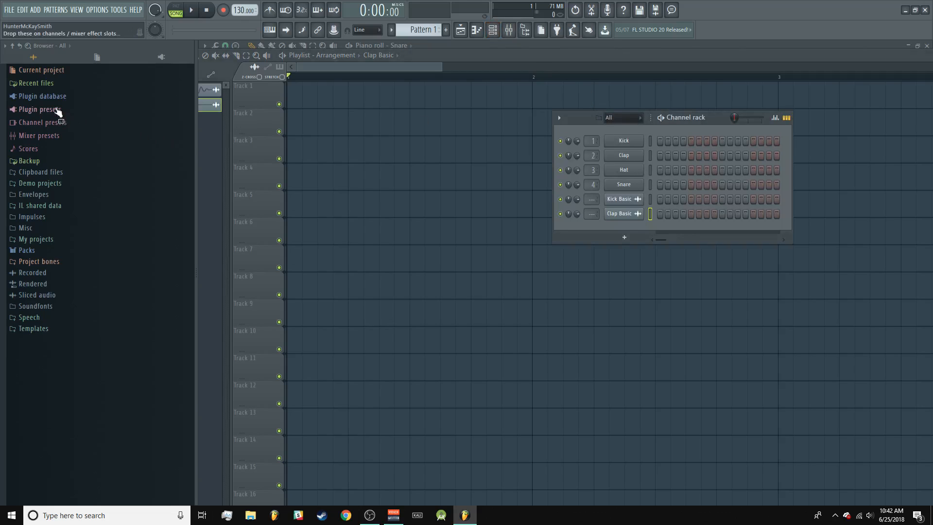
{"action": "left_click", "coordinate": [527, 32]}
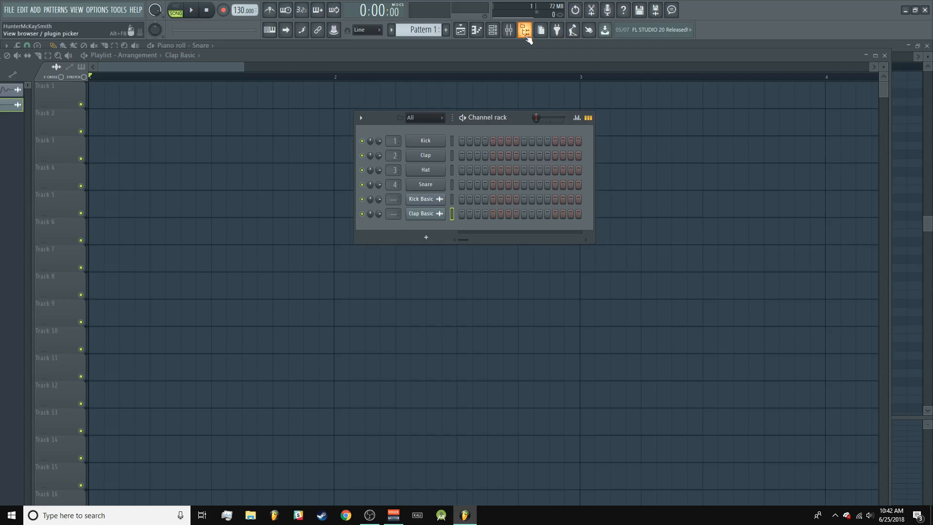
{"action": "left_click", "coordinate": [527, 35]}
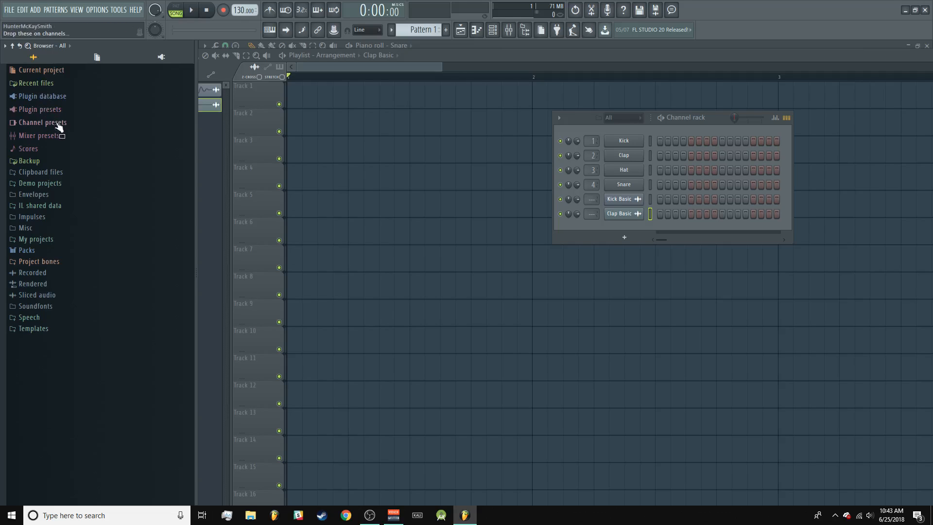
Step: Expand Packs, Drums and Kicks in the browser to list the kick samples
{"action": "left_click", "coordinate": [27, 250]}
{"action": "scroll", "coordinate": [117, 258], "scroll_direction": "down", "scroll_amount": 1}
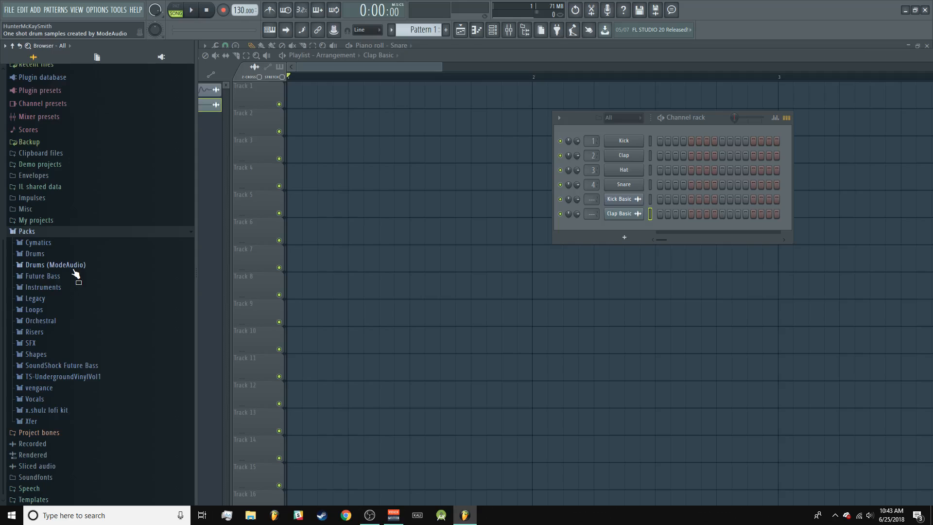
{"action": "left_click", "coordinate": [37, 254]}
{"action": "scroll", "coordinate": [98, 272], "scroll_direction": "down", "scroll_amount": 3}
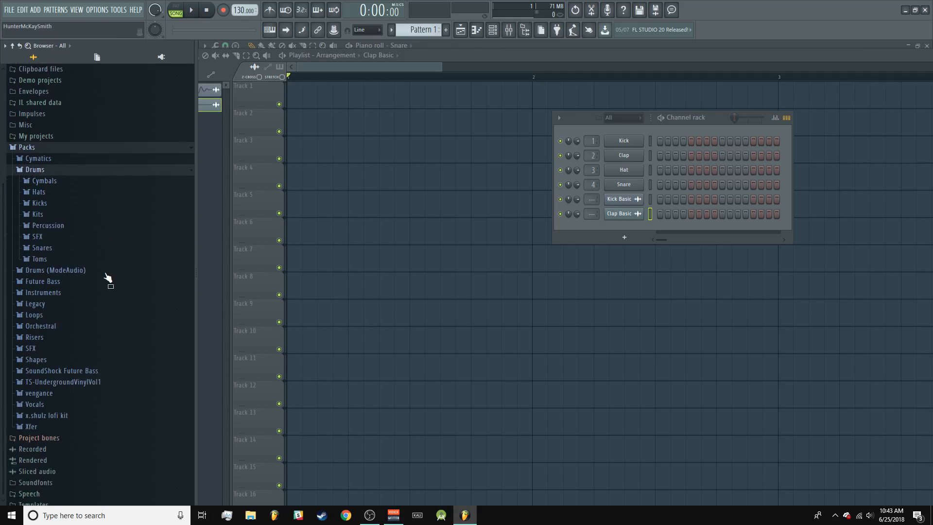
{"action": "left_click", "coordinate": [90, 198]}
{"action": "scroll", "coordinate": [63, 241], "scroll_direction": "down", "scroll_amount": 4}
Step: Audition several kick samples, including Grv Kick 22, Grv Kick 23, Grv Kick 27, GSReal Kick, Grv Kick 21 and FPC 4 Kick
{"action": "left_click", "coordinate": [73, 300]}
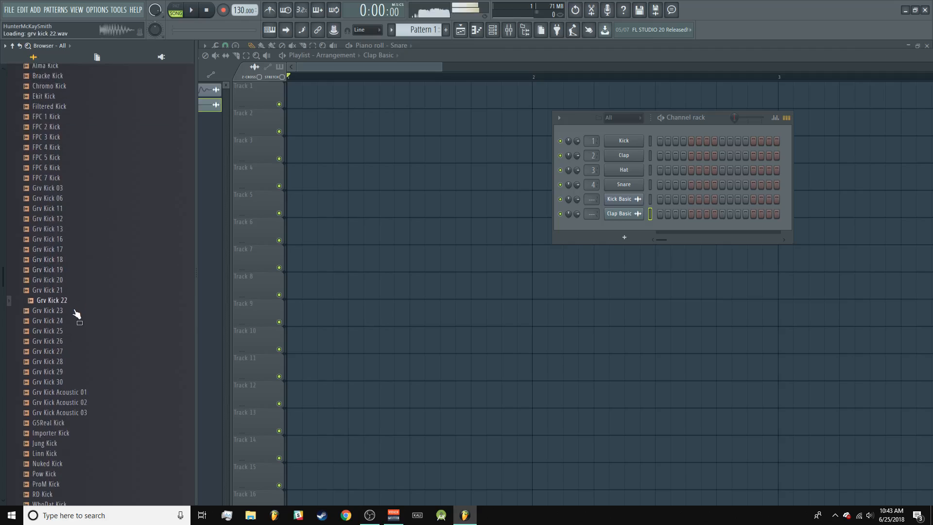
{"action": "left_click", "coordinate": [75, 310]}
{"action": "left_click", "coordinate": [80, 351]}
{"action": "left_click", "coordinate": [95, 423]}
{"action": "left_click", "coordinate": [113, 290]}
{"action": "left_click", "coordinate": [79, 147]}
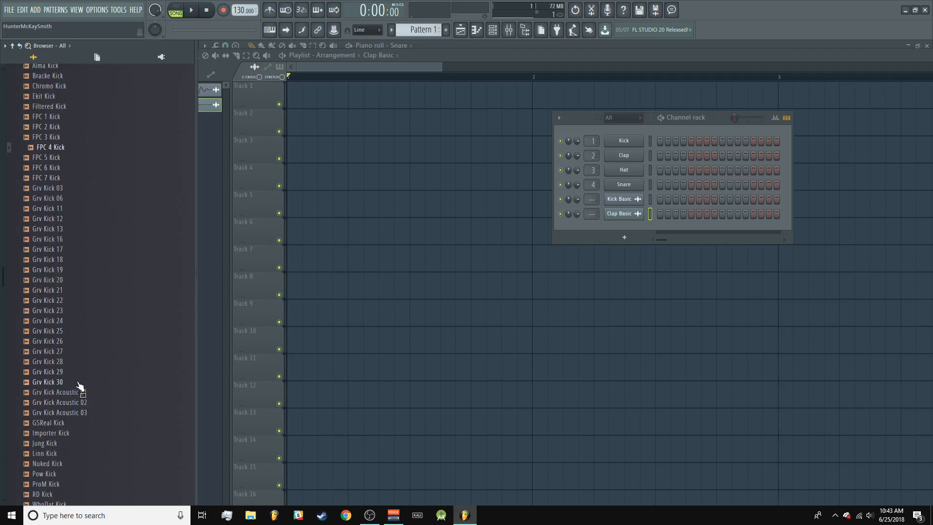
Step: Add Grv Kick Acoustic 01 as a new channel below Kick and as an audio clip at the start of Track 5
{"action": "left_click_drag", "start_coordinate": [81, 392], "coordinate": [610, 150]}
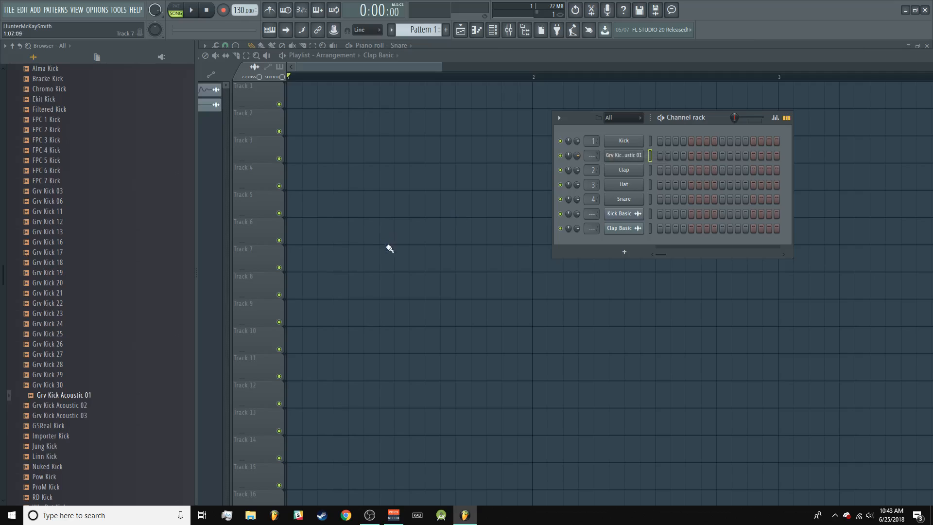
{"action": "left_click_drag", "start_coordinate": [68, 395], "coordinate": [290, 204]}
Step: Open Grv Kick Acoustic 01 in another new channel, close its settings, and show the unsorted channels in the channel rack
{"action": "right_click", "coordinate": [68, 394]}
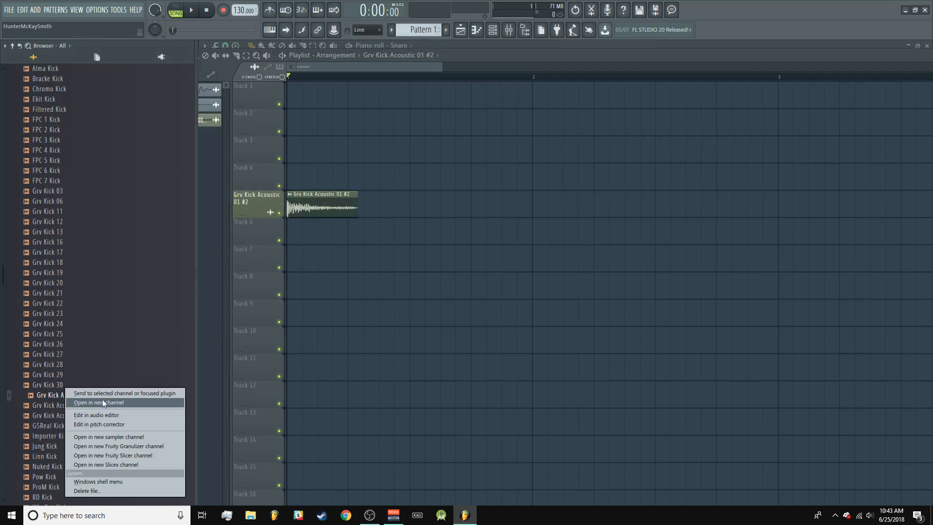
{"action": "left_click", "coordinate": [121, 403]}
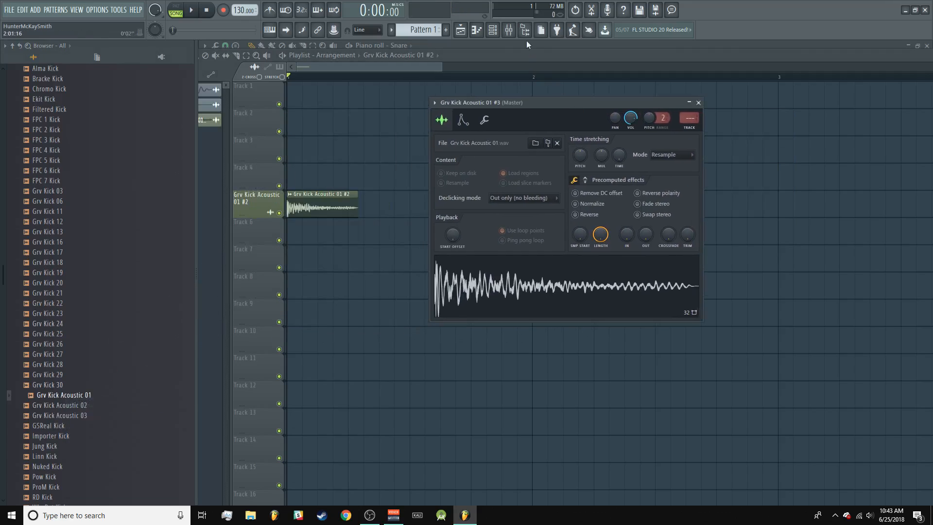
{"action": "left_click", "coordinate": [493, 31]}
{"action": "left_click", "coordinate": [637, 214]}
{"action": "left_click", "coordinate": [637, 214]}
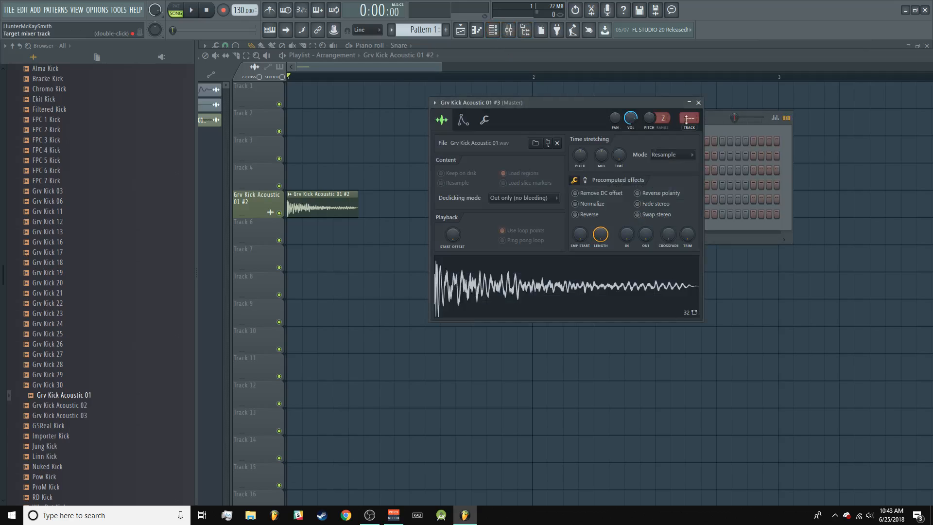
{"action": "left_click", "coordinate": [698, 103]}
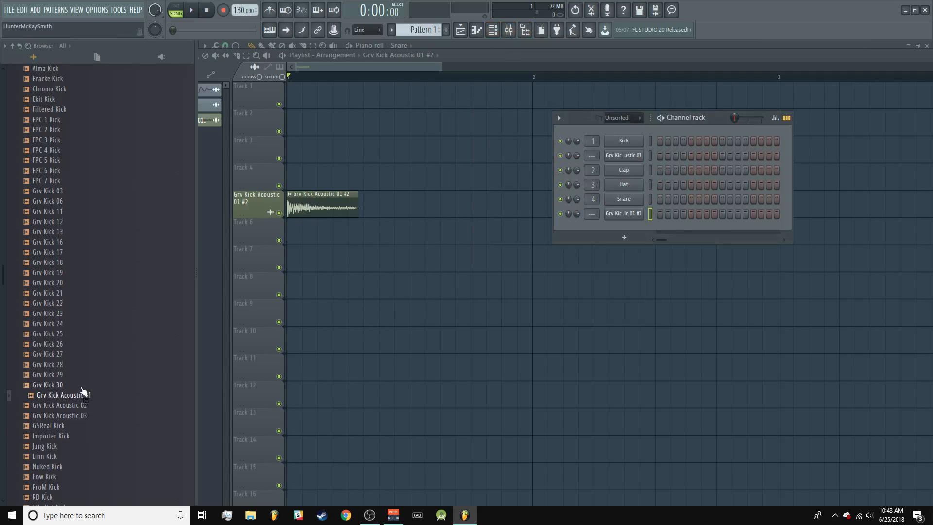
Step: Expand the Snares folder in the browser and add Dilloo Snare to the playlist as an audio clip on Track 7
{"action": "scroll", "coordinate": [111, 268], "scroll_direction": "down", "scroll_amount": 10}
{"action": "left_click", "coordinate": [69, 243]}
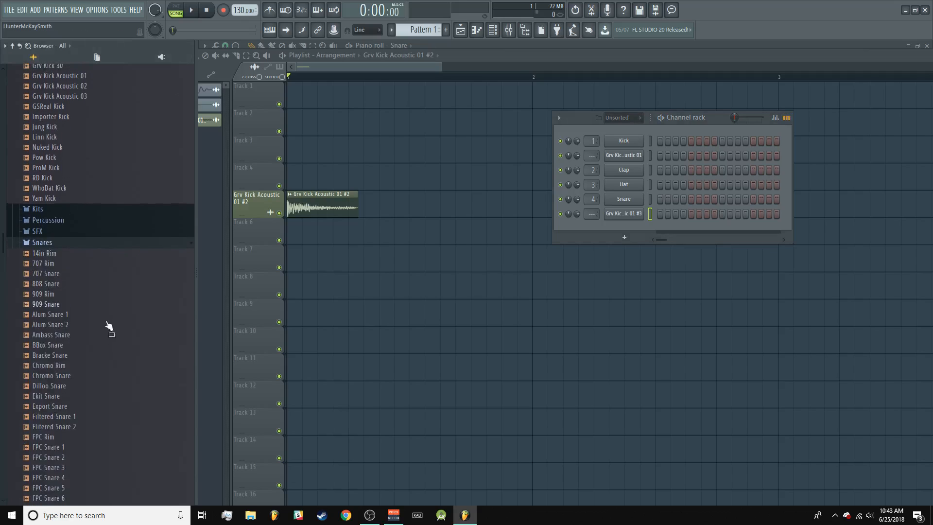
{"action": "left_click", "coordinate": [110, 426]}
Step: Open Ekit Snare in a new channel and also place it as an audio clip on Track 5
{"action": "left_click", "coordinate": [49, 395]}
{"action": "right_click", "coordinate": [82, 396]}
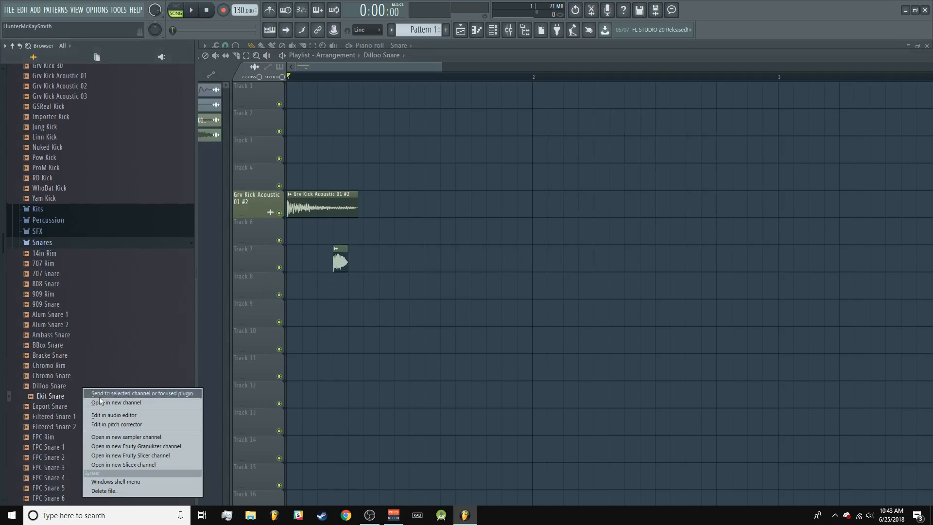
{"action": "left_click", "coordinate": [117, 402]}
{"action": "left_click_drag", "start_coordinate": [358, 327], "coordinate": [437, 213]}
Step: Delete the two snare clips and the Grv Kick Acoustic 01 clip from the playlist
{"action": "right_click", "coordinate": [434, 208]}
{"action": "right_click", "coordinate": [340, 261]}
{"action": "right_click", "coordinate": [353, 208]}
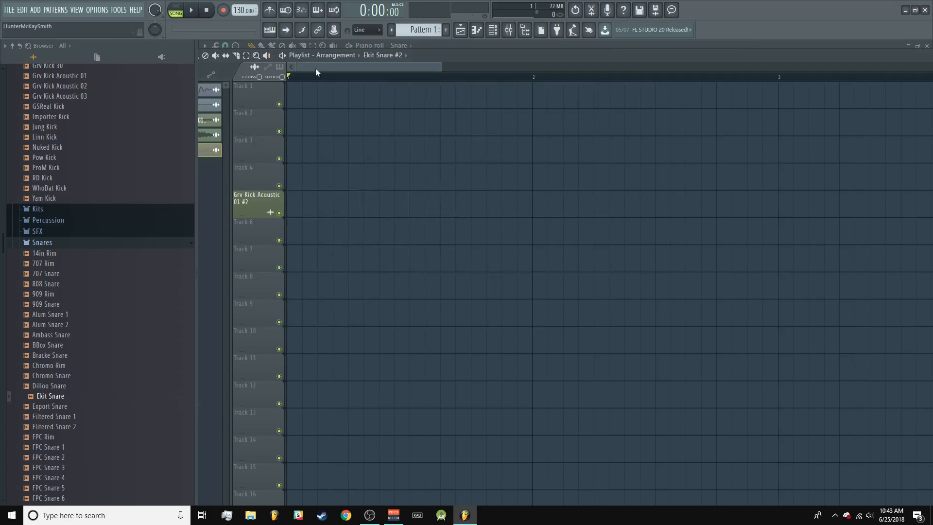
Step: Collapse the Drums folder and its expanded sample subfolders in the browser
{"action": "scroll", "coordinate": [74, 231], "scroll_direction": "down", "scroll_amount": 4}
{"action": "scroll", "coordinate": [57, 316], "scroll_direction": "up", "scroll_amount": 6}
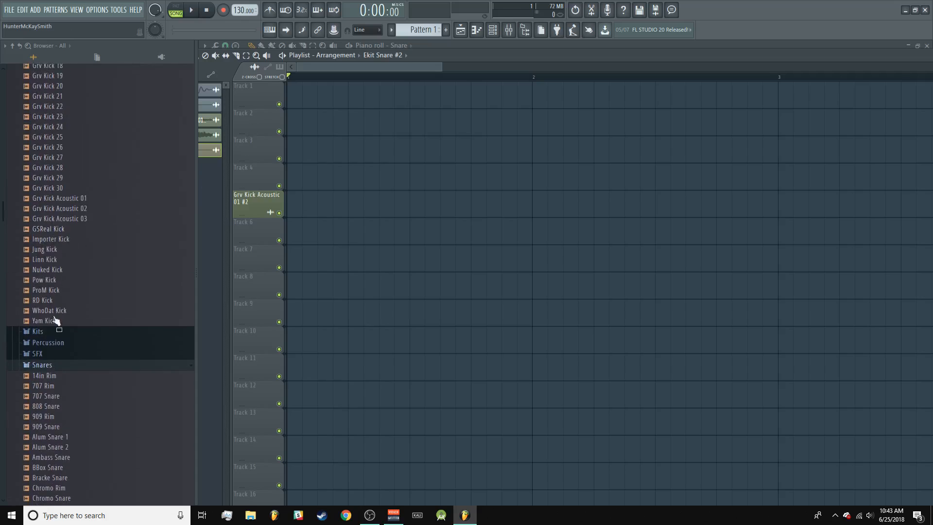
{"action": "left_click", "coordinate": [39, 354]}
{"action": "scroll", "coordinate": [60, 301], "scroll_direction": "up", "scroll_amount": 10}
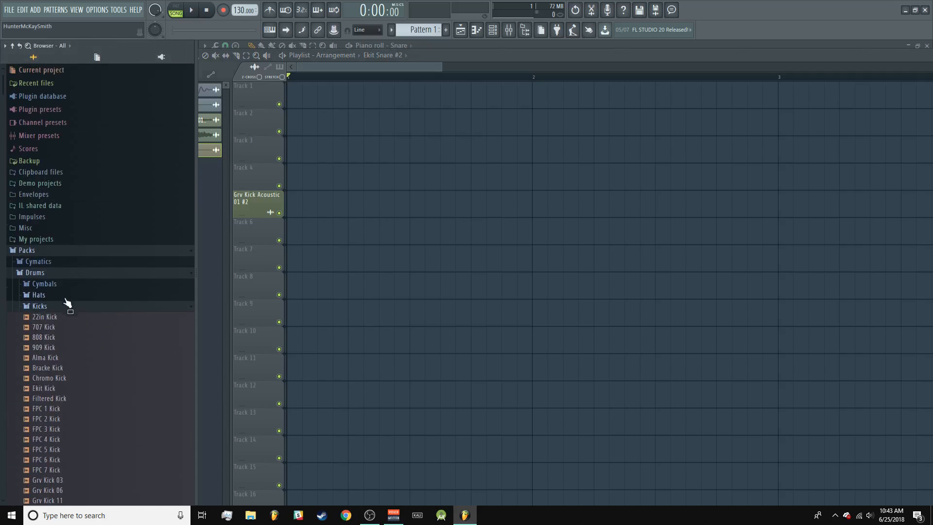
{"action": "left_click", "coordinate": [67, 305]}
{"action": "left_click", "coordinate": [77, 274]}
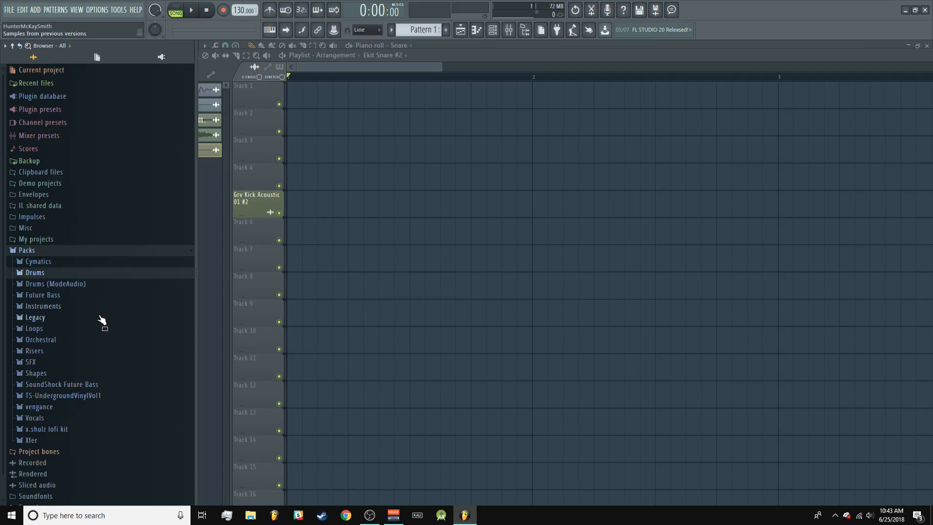
Step: Show the channel rack, switch its channel filter to All, and return the filter to Unsorted
{"action": "left_click", "coordinate": [493, 30]}
{"action": "left_click", "coordinate": [639, 117]}
{"action": "left_click", "coordinate": [631, 128]}
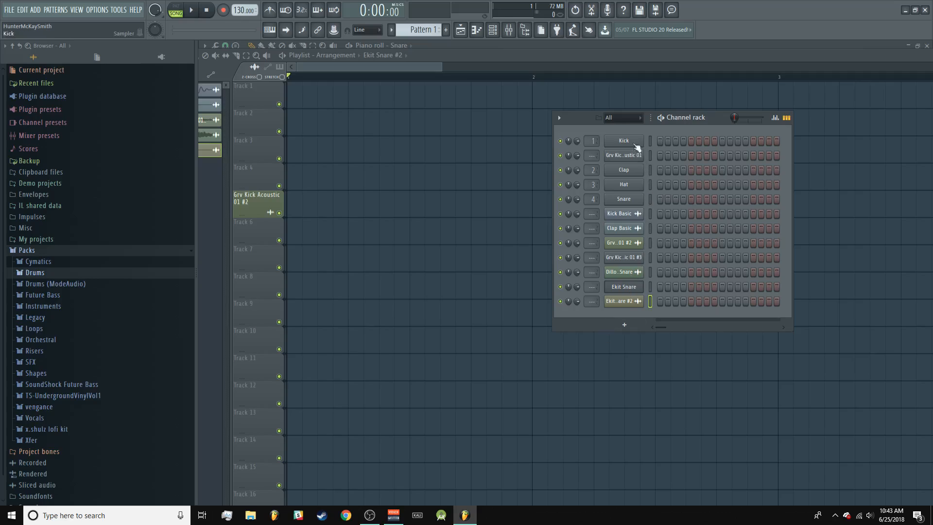
{"action": "left_click", "coordinate": [639, 117]}
{"action": "left_click", "coordinate": [628, 136]}
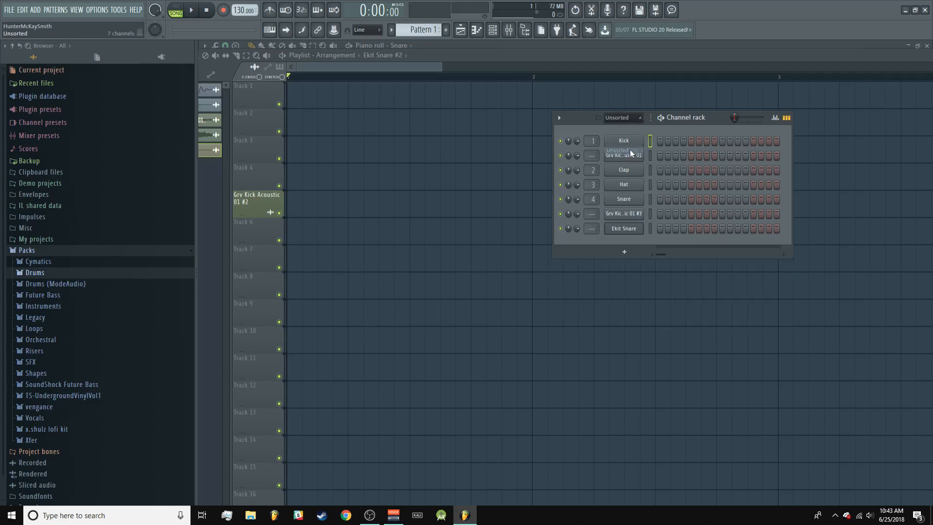
Step: Insert an FPC drum machine channel above the Kick channel and reposition its plugin window
{"action": "right_click", "coordinate": [632, 153]}
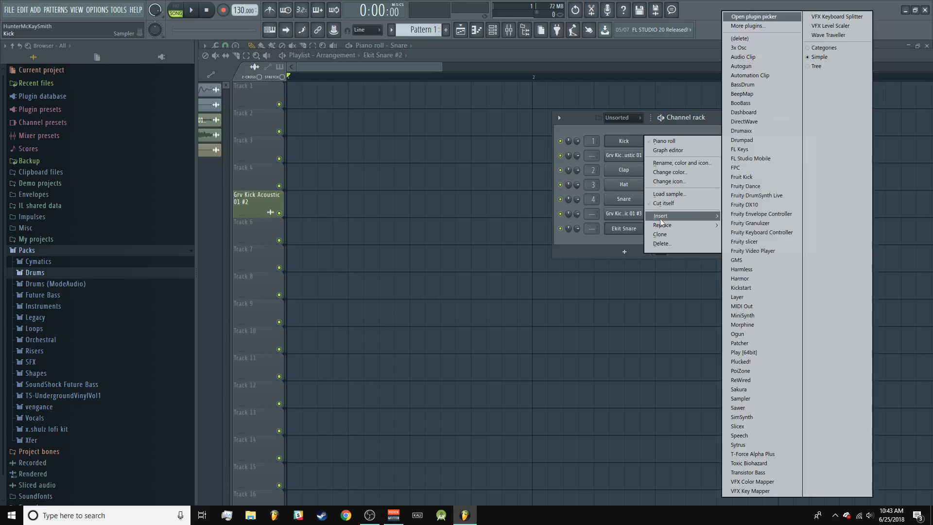
{"action": "left_click", "coordinate": [624, 146]}
{"action": "right_click", "coordinate": [623, 146]}
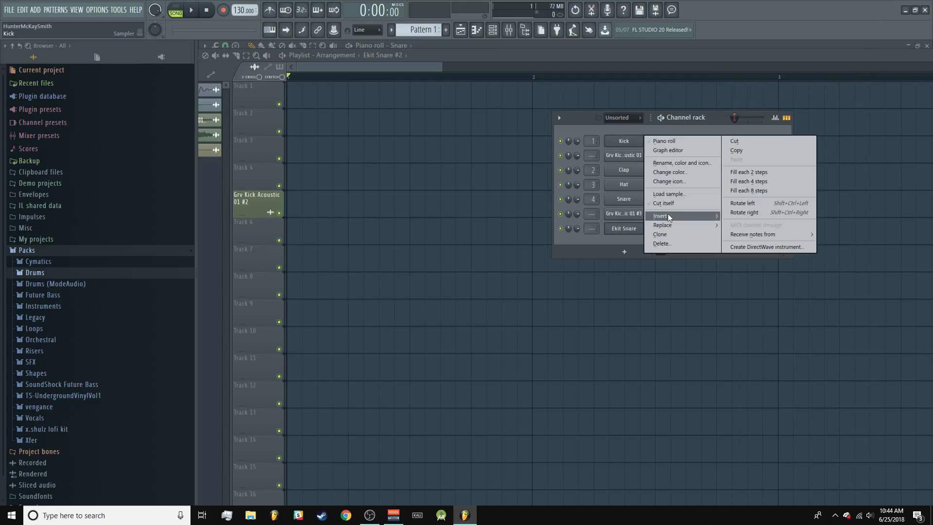
{"action": "mouse_move", "coordinate": [668, 215]}
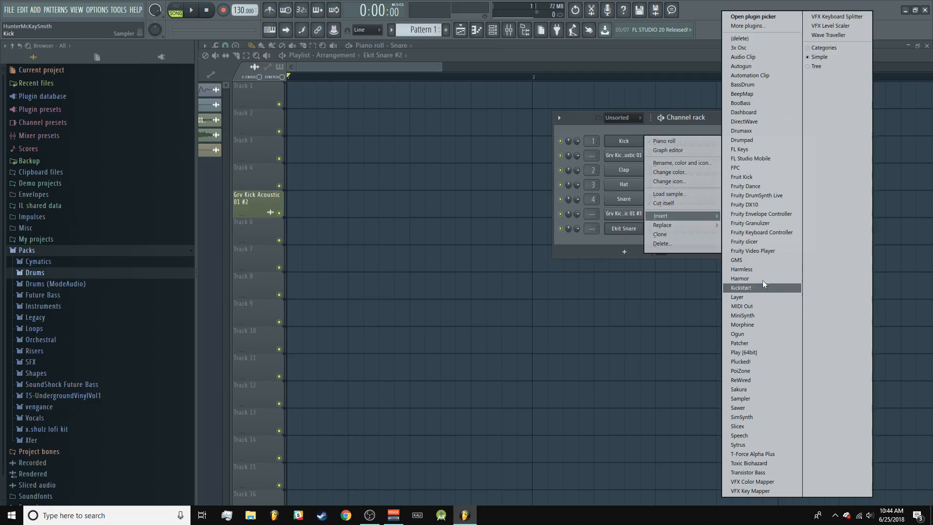
{"action": "left_click", "coordinate": [743, 166]}
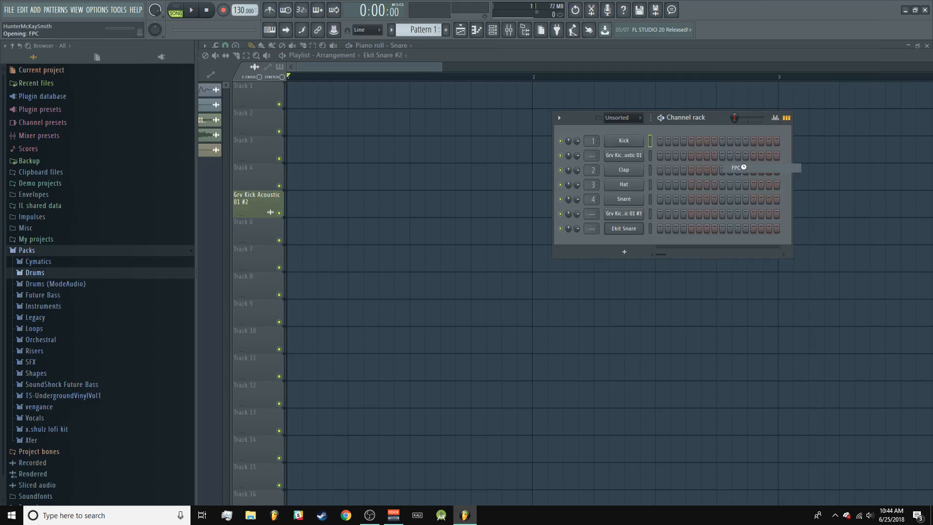
{"action": "left_click_drag", "start_coordinate": [506, 163], "coordinate": [541, 184]}
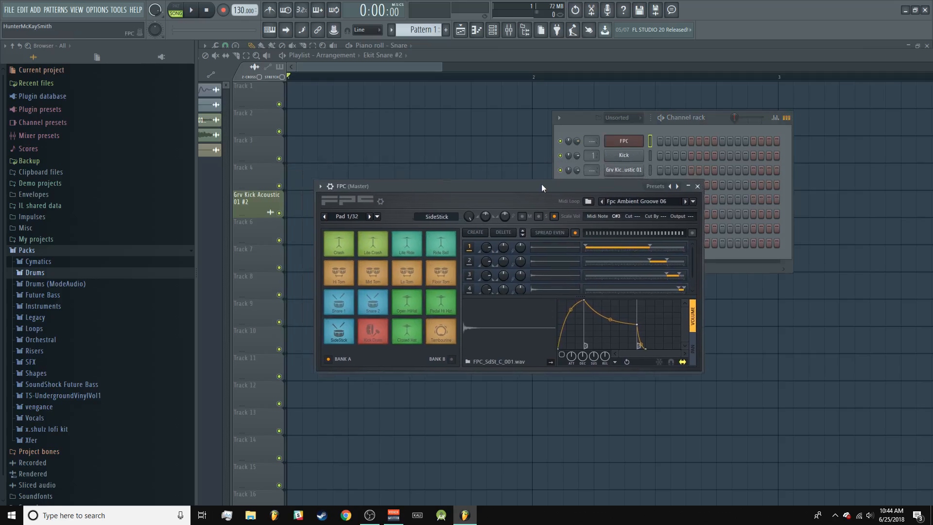
Step: Audition FPC pads, including Kick Drum, Snare 1, Snare 2, Open HiHat, Mid Tom and Lite Crash
{"action": "left_click", "coordinate": [375, 331]}
{"action": "left_click", "coordinate": [351, 312]}
{"action": "left_click", "coordinate": [379, 311]}
{"action": "left_click", "coordinate": [380, 326]}
{"action": "left_click", "coordinate": [400, 312]}
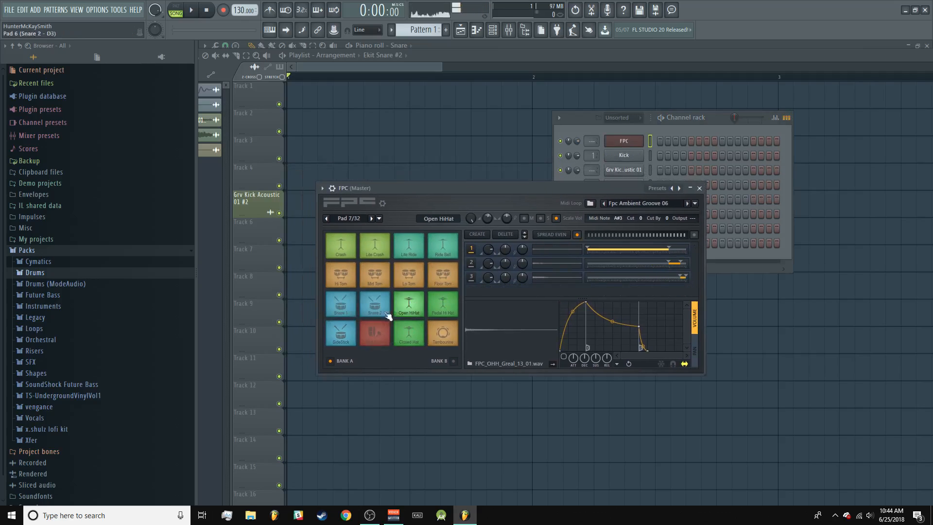
{"action": "left_click", "coordinate": [380, 326]}
{"action": "left_click", "coordinate": [376, 307]}
{"action": "left_click", "coordinate": [375, 276]}
{"action": "left_click", "coordinate": [376, 250]}
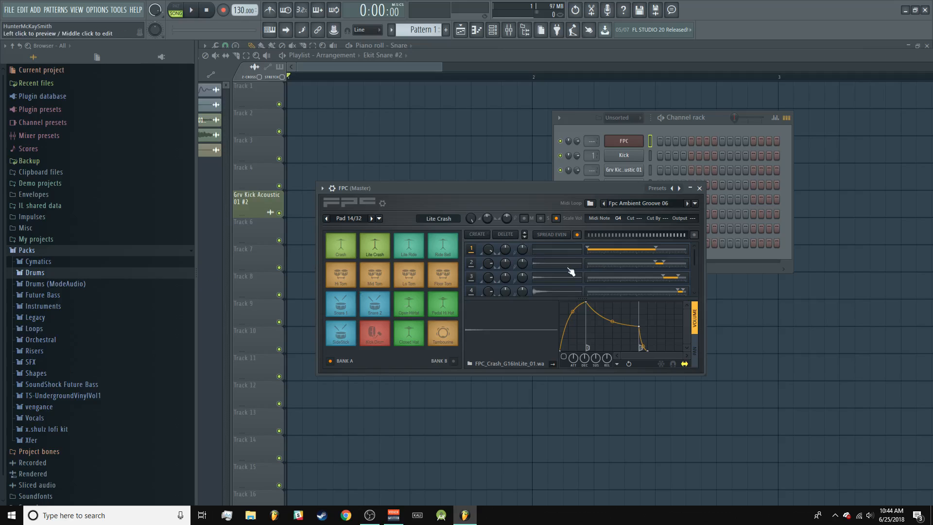
Step: Preview sample layers 1 to 4 of the FPC's Lite Crash pad
{"action": "left_click", "coordinate": [553, 252]}
{"action": "left_click", "coordinate": [549, 266]}
{"action": "left_click", "coordinate": [551, 280]}
{"action": "left_click", "coordinate": [554, 292]}
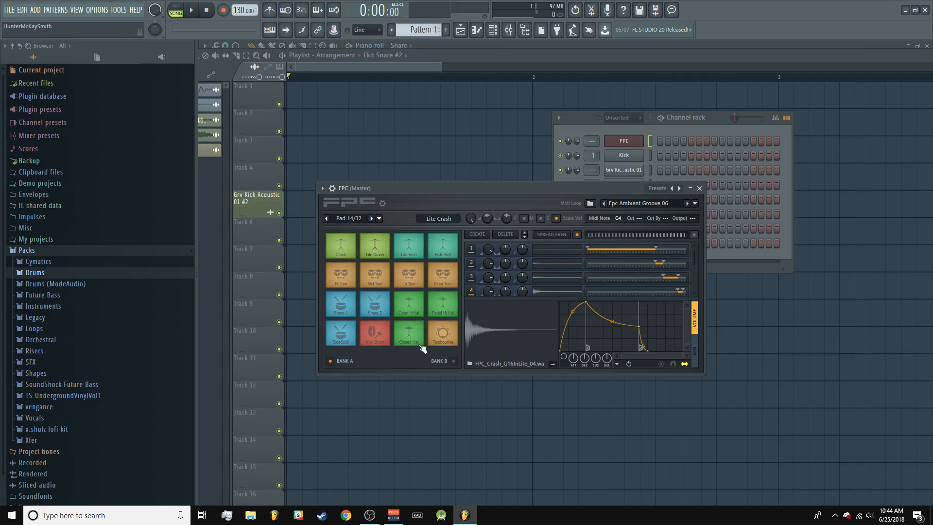
Step: Select the FPC's Kick Drum pad and play it repeatedly to hear its sound
{"action": "left_click", "coordinate": [375, 333]}
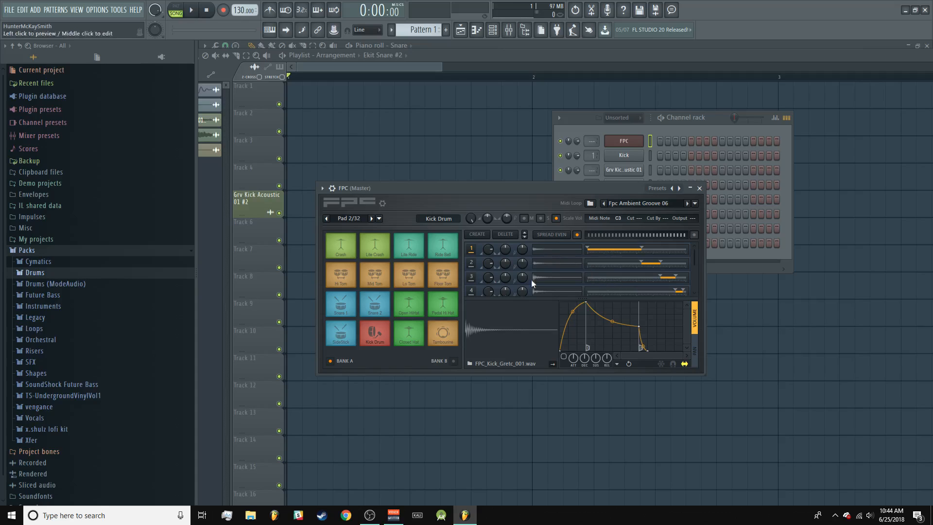
{"action": "left_click", "coordinate": [378, 331]}
{"action": "left_click", "coordinate": [379, 330]}
{"action": "left_click", "coordinate": [380, 329]}
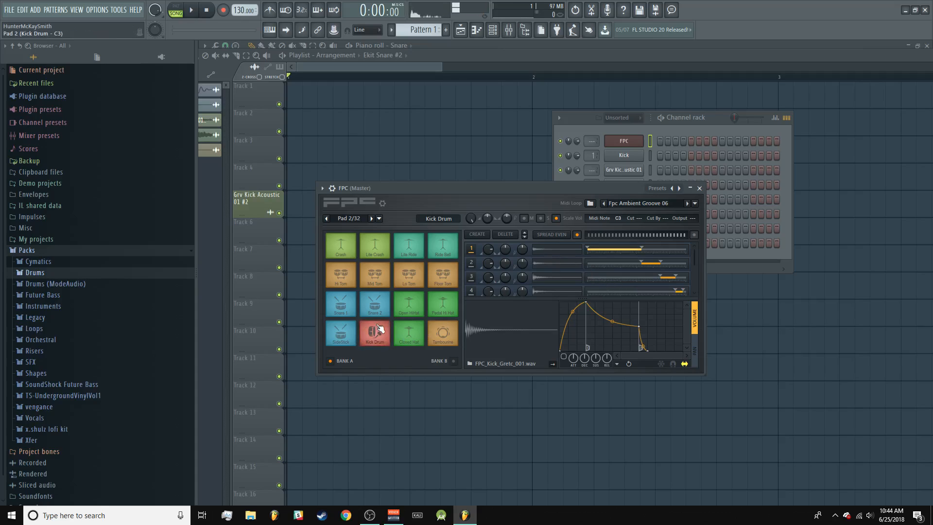
{"action": "left_click", "coordinate": [379, 331]}
{"action": "left_click", "coordinate": [377, 335]}
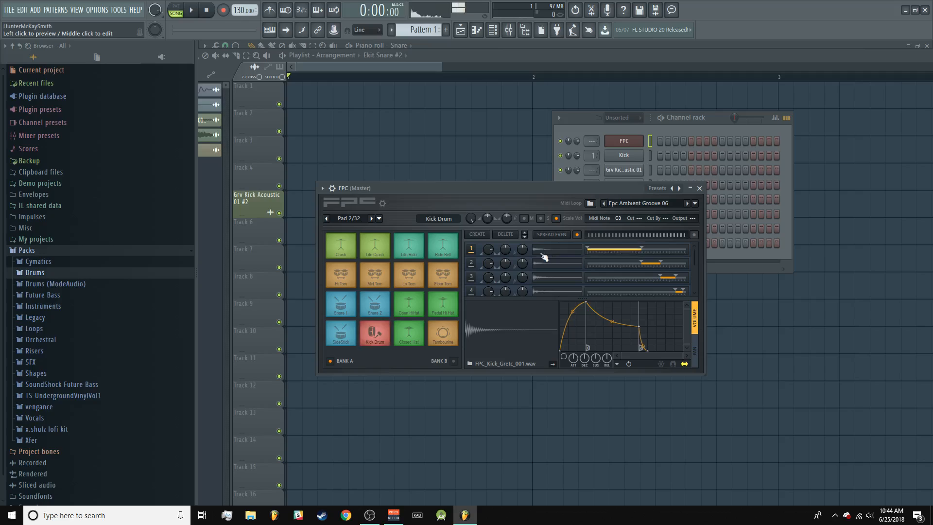
{"action": "left_click", "coordinate": [377, 336]}
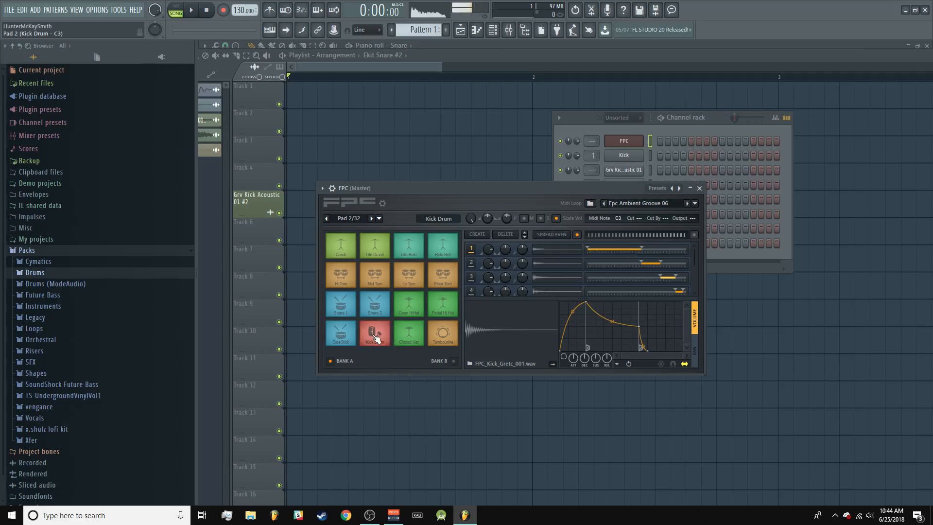
Step: Preview the Kick Drum pad's individual sample layers down to layer 5, comparing them with the pad's sound
{"action": "left_click", "coordinate": [546, 269]}
{"action": "left_click", "coordinate": [377, 334]}
{"action": "left_click", "coordinate": [377, 335]}
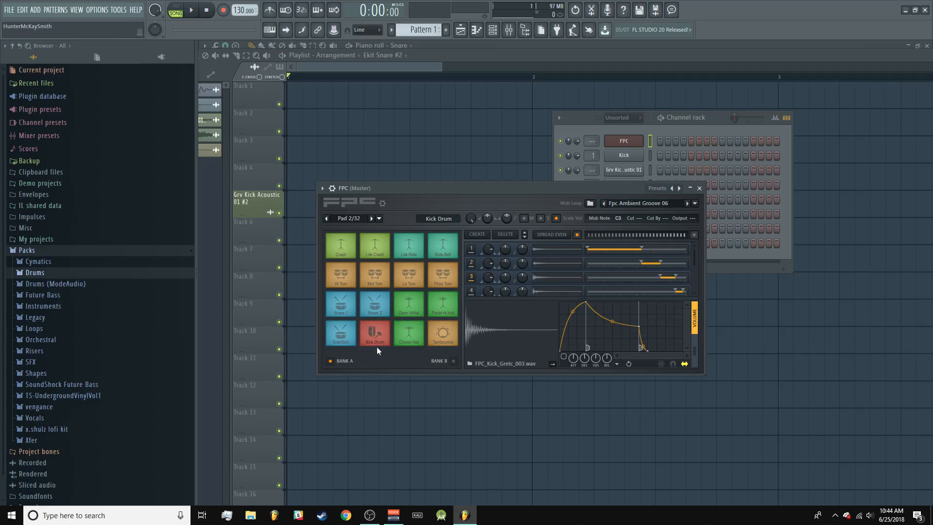
{"action": "left_click", "coordinate": [566, 292]}
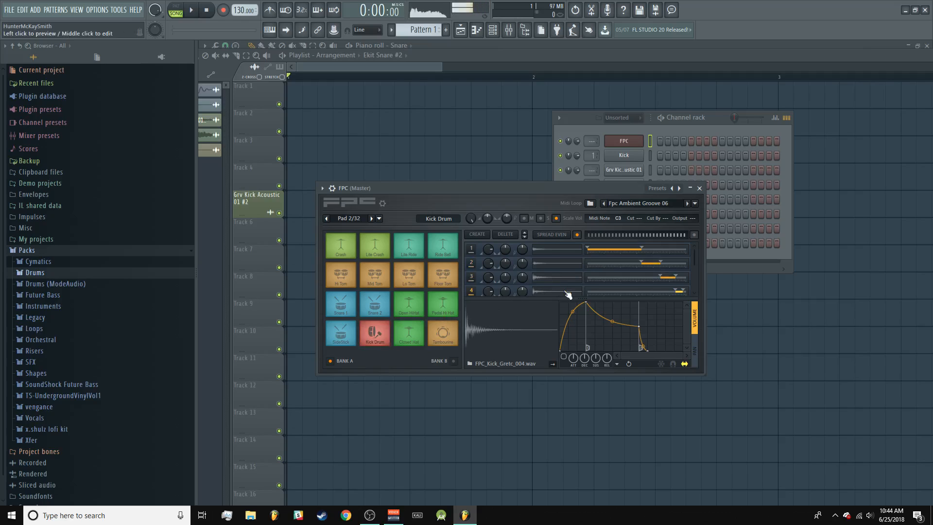
{"action": "scroll", "coordinate": [559, 285], "scroll_direction": "down", "scroll_amount": 2}
{"action": "left_click", "coordinate": [559, 285]}
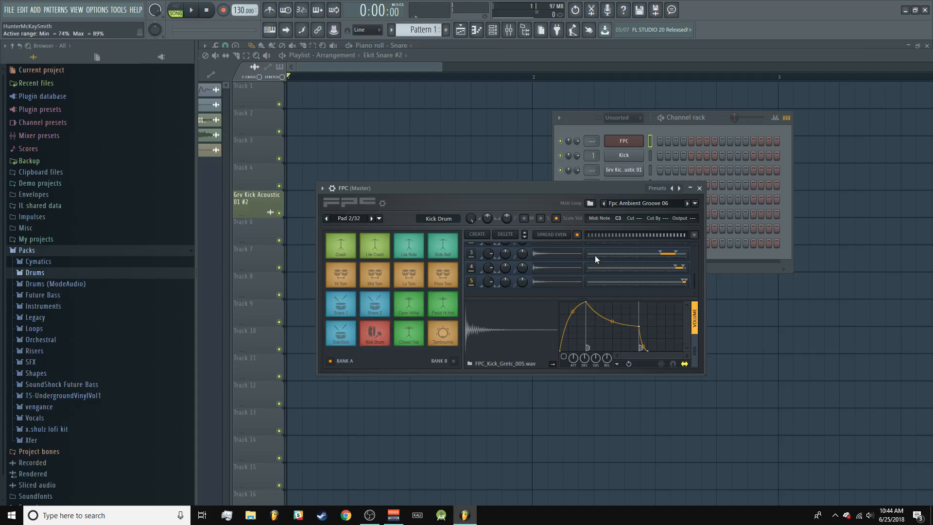
{"action": "scroll", "coordinate": [559, 284], "scroll_direction": "up", "scroll_amount": 2}
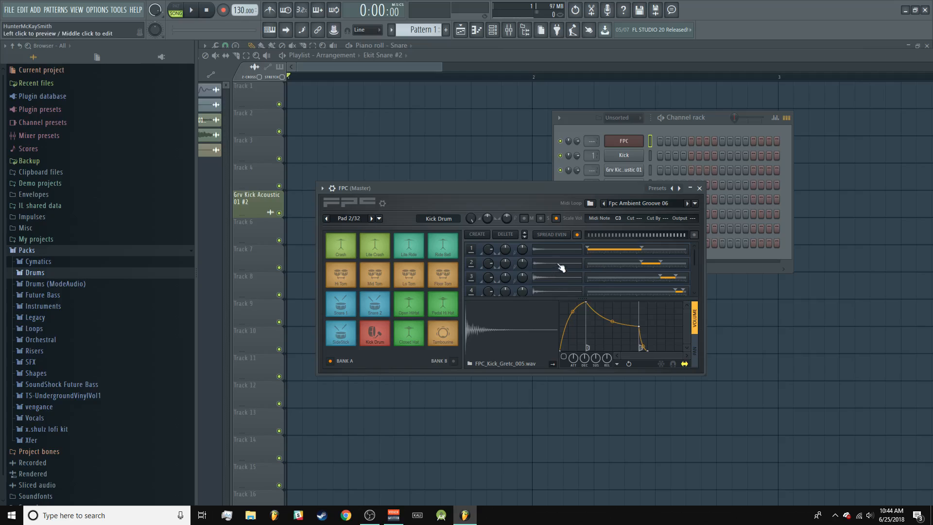
Step: Look through the FPC preset categories and load the MIDI loop Fpc Breakbeats 107 from Breakbeat Loops
{"action": "right_click", "coordinate": [673, 190]}
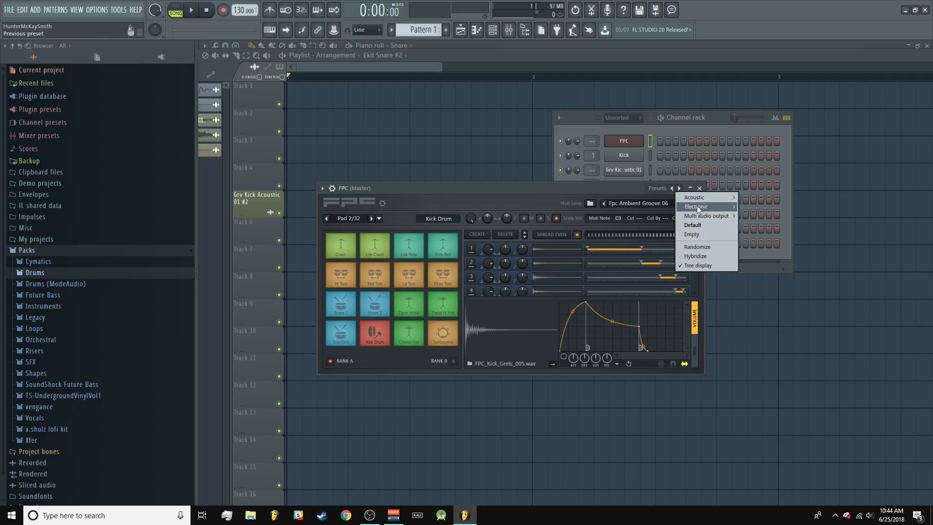
{"action": "mouse_move", "coordinate": [698, 208]}
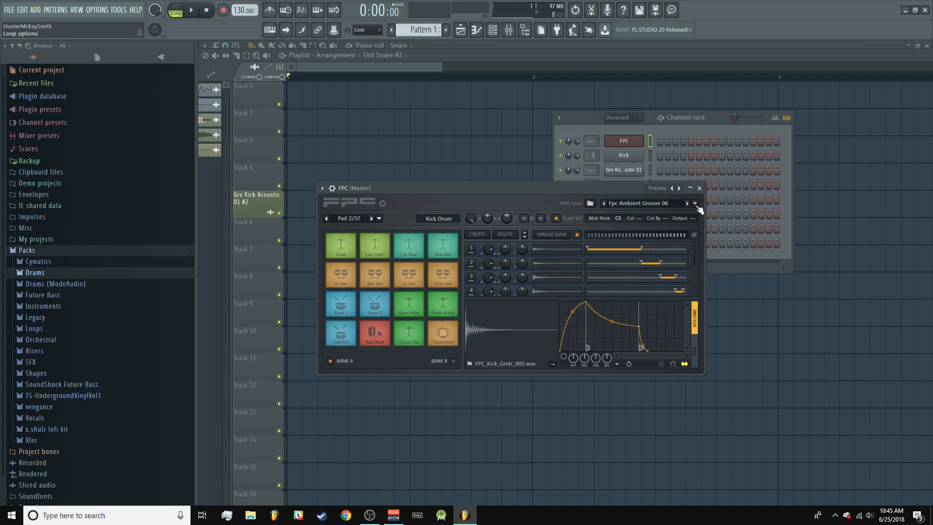
{"action": "left_click", "coordinate": [695, 204]}
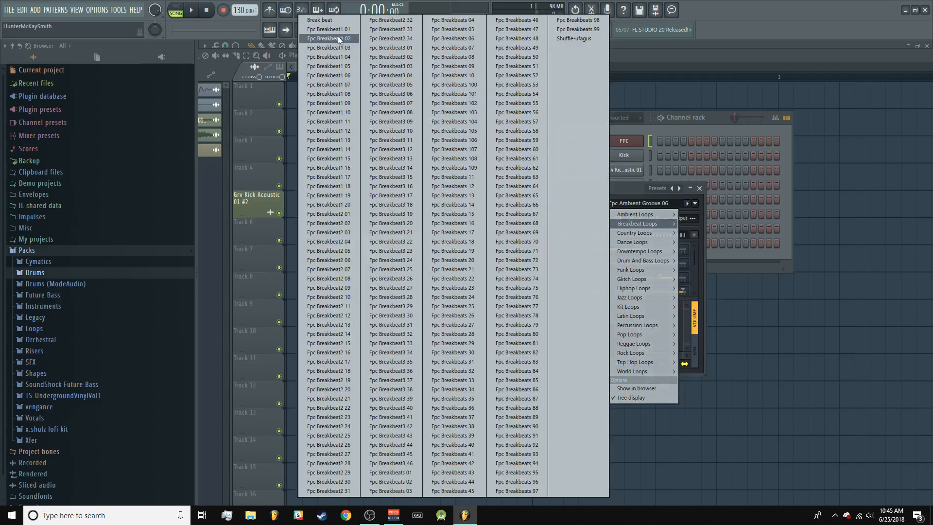
{"action": "left_click", "coordinate": [454, 149]}
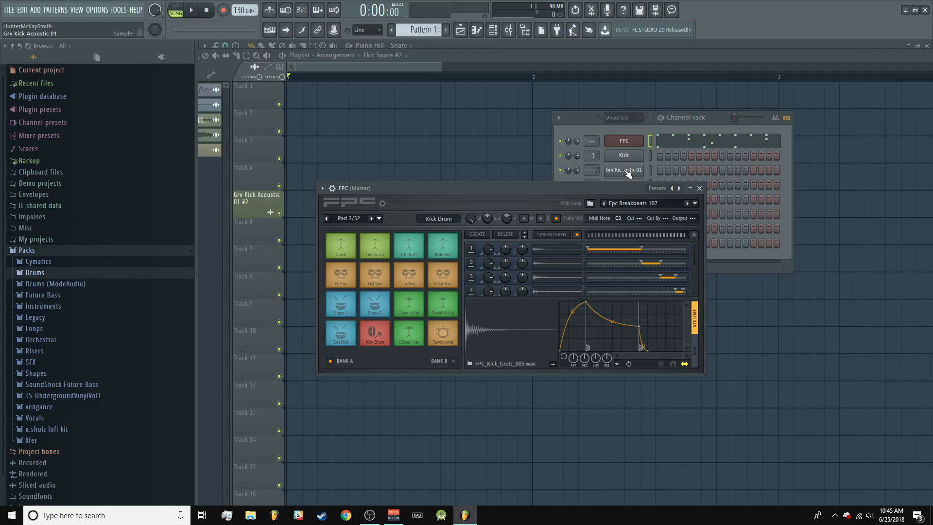
Step: Move the channel rack aside and open the FPC channel's piano roll to examine the loop's drum notes
{"action": "left_click_drag", "start_coordinate": [709, 119], "coordinate": [640, 107]}
{"action": "left_click", "coordinate": [636, 133]}
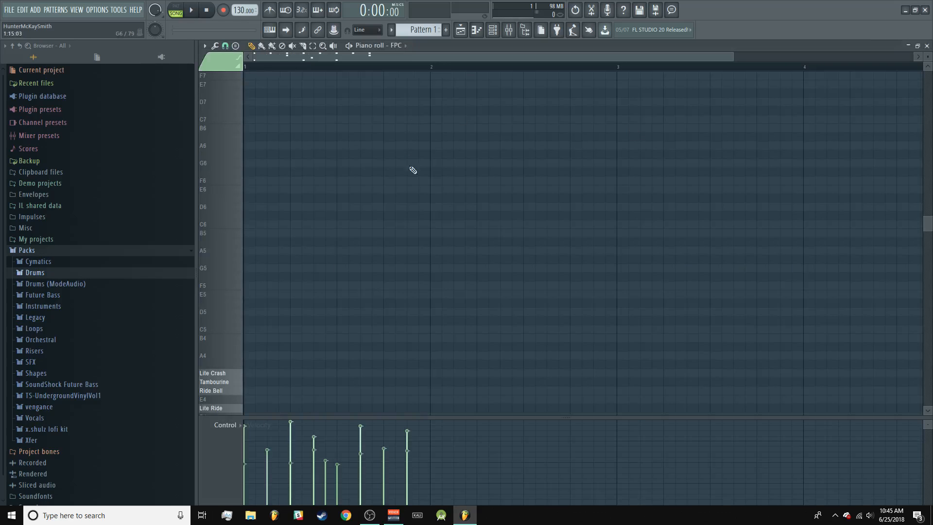
{"action": "scroll", "coordinate": [427, 201], "scroll_direction": "down", "scroll_amount": 10}
{"action": "scroll", "coordinate": [316, 165], "scroll_direction": "up", "scroll_amount": 2}
{"action": "scroll", "coordinate": [311, 57], "scroll_direction": "up", "scroll_amount": 3}
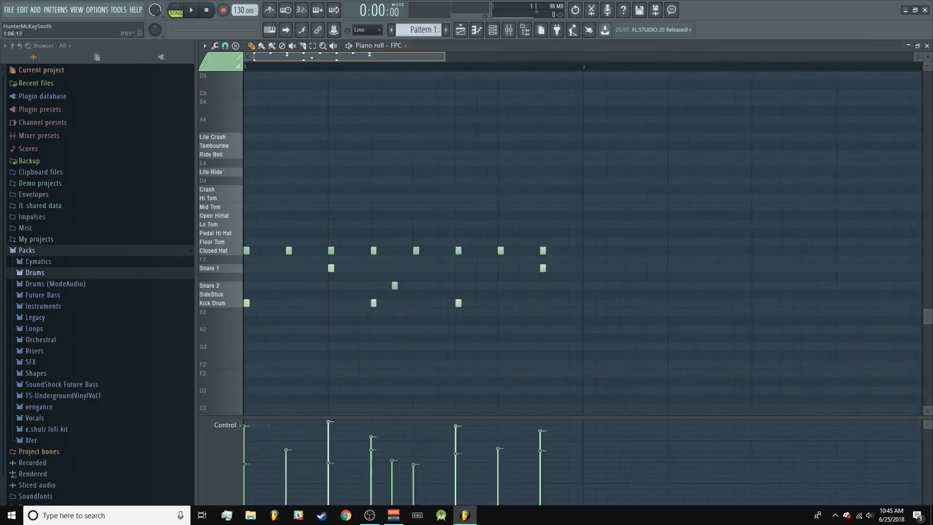
{"action": "scroll", "coordinate": [313, 57], "scroll_direction": "up", "scroll_amount": 2}
{"action": "scroll", "coordinate": [316, 57], "scroll_direction": "down", "scroll_amount": 3}
Step: Switch playback to pattern mode, play the FPC breakbeat pattern, and stop it
{"action": "left_click", "coordinate": [180, 9]}
{"action": "key", "text": "space"}
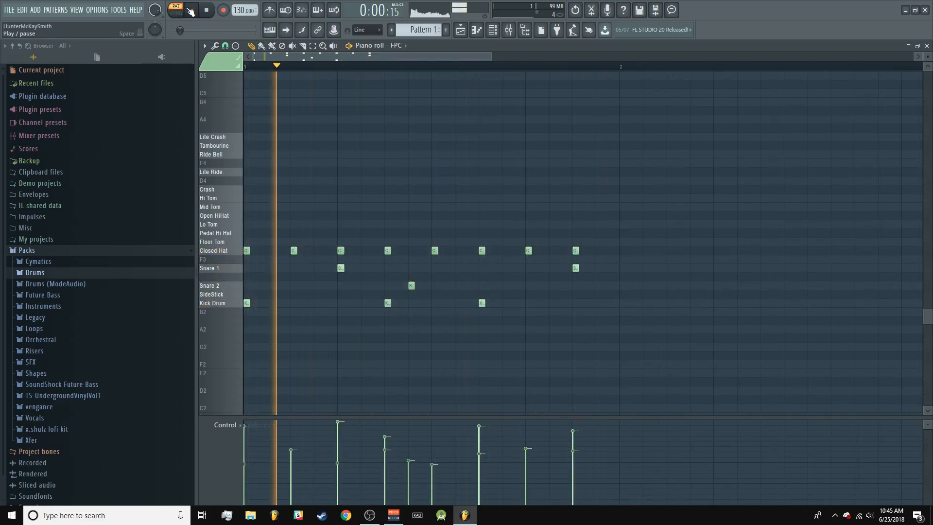
{"action": "left_click", "coordinate": [206, 12]}
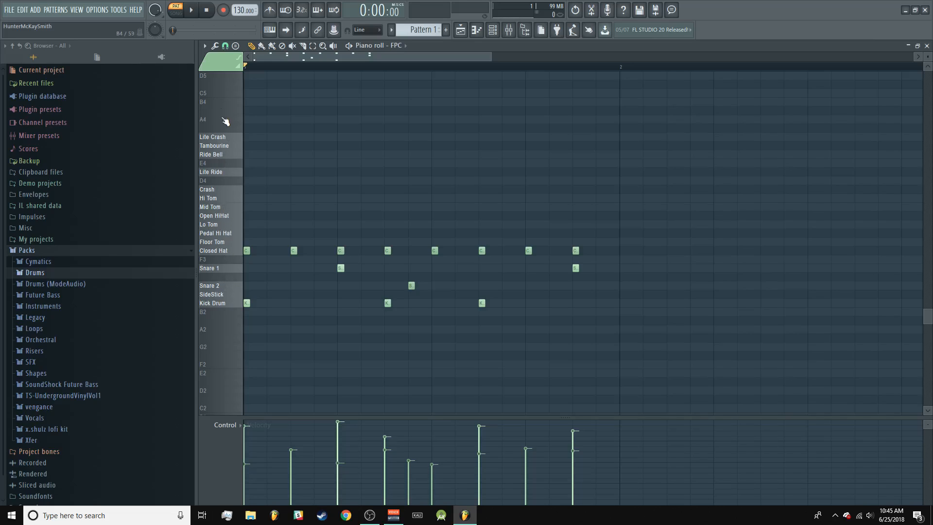
Step: Show the channel rack and the mixer in turn, and return to the playlist
{"action": "left_click", "coordinate": [492, 31]}
{"action": "left_click_drag", "start_coordinate": [470, 55], "coordinate": [484, 54]}
{"action": "left_click", "coordinate": [513, 33]}
{"action": "left_click", "coordinate": [462, 32]}
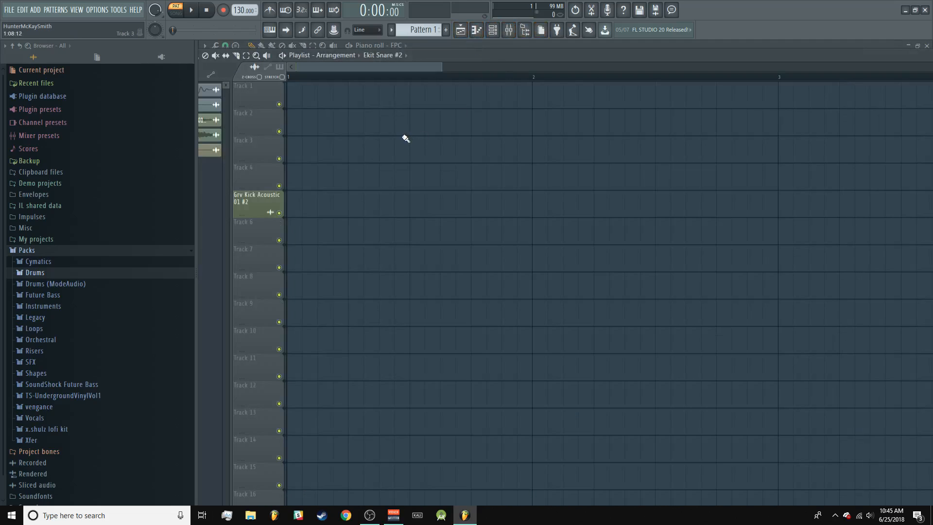
Step: Switch to the Voicemeeter Banana window
{"action": "left_click", "coordinate": [393, 515]}
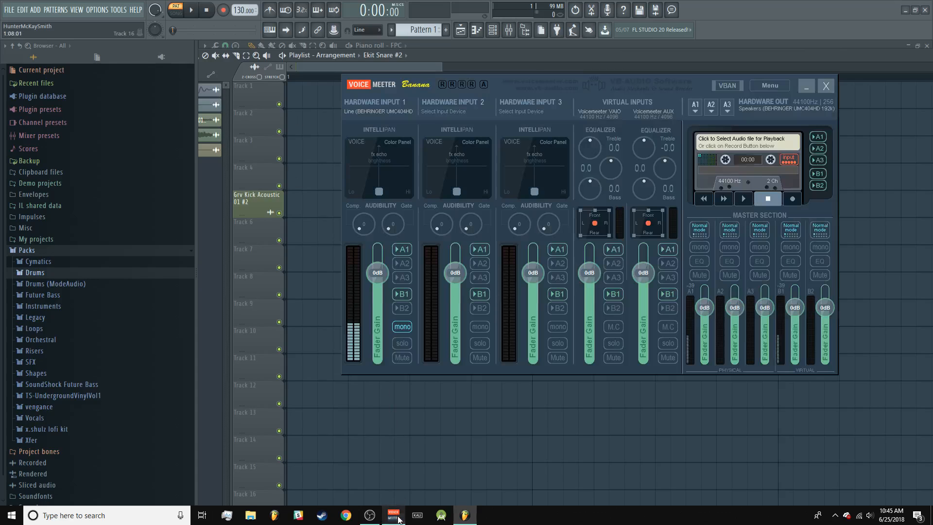